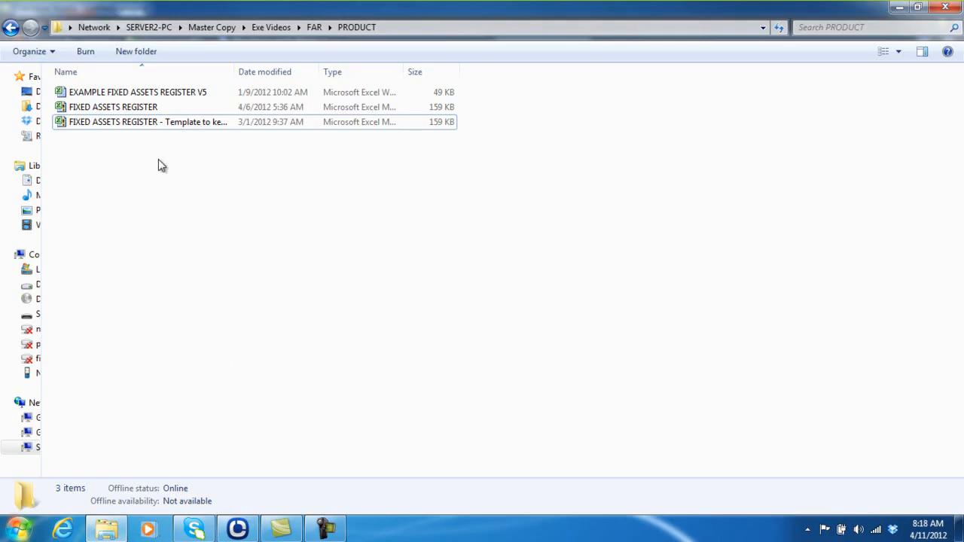
Widen the Name column of the PRODUCT folder so the template register's full file name is readable
click(159, 96)
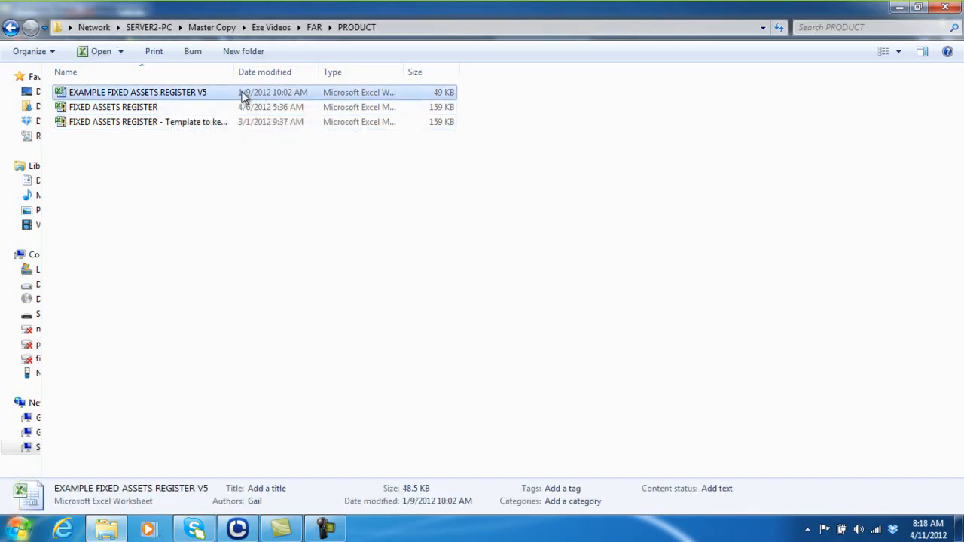
click(179, 109)
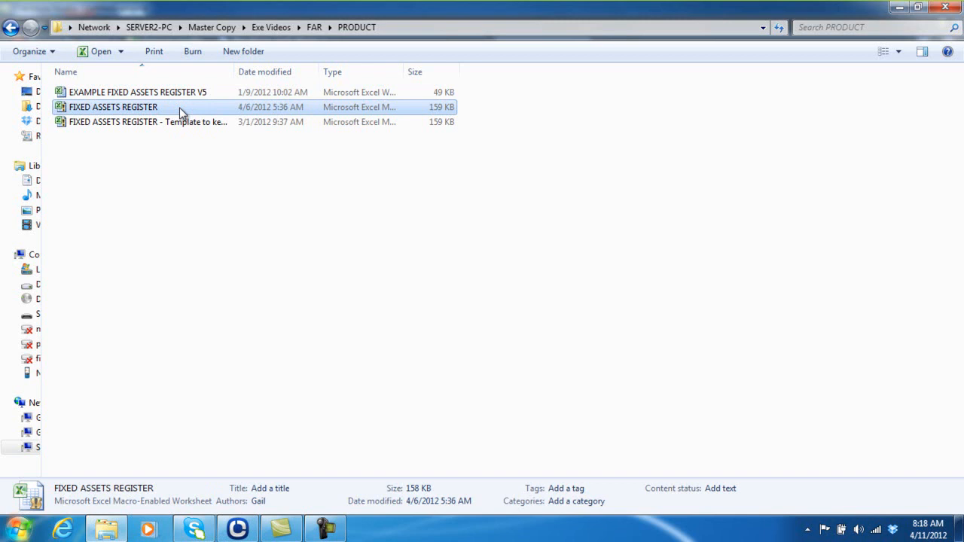
click(180, 125)
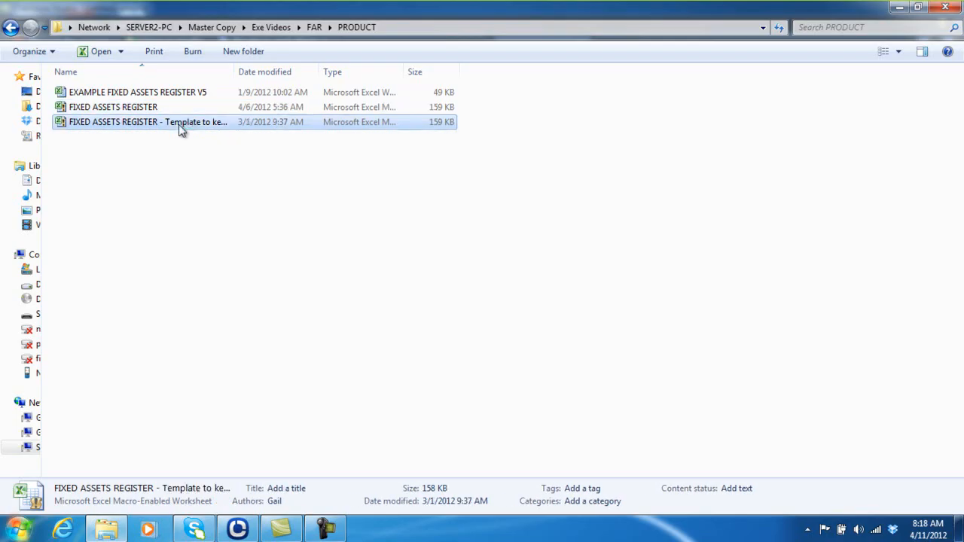
drag(236, 73, 397, 76)
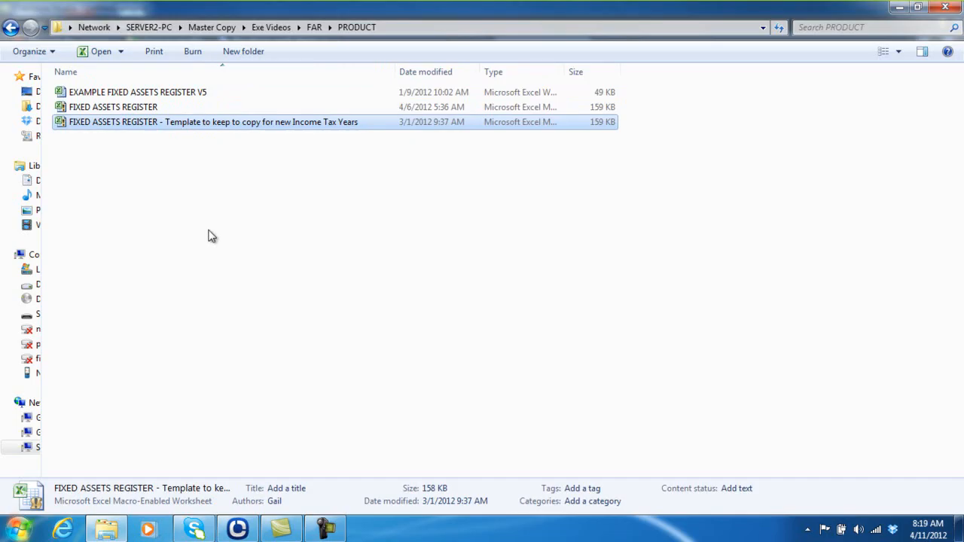
Rename the FIXED ASSETS REGISTER workbook file to FIXED ASSETS REGISTER 2012
click(109, 110)
right_click(109, 110)
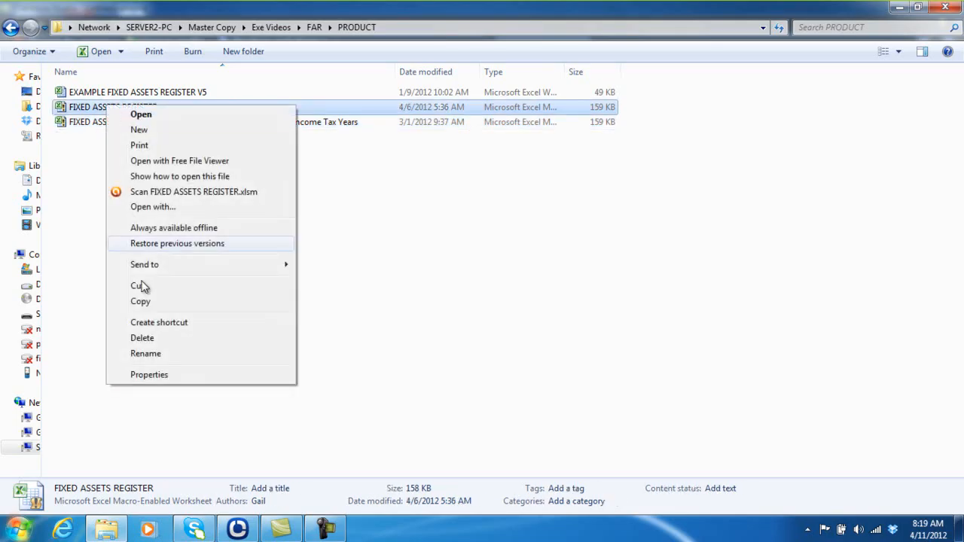
click(262, 353)
click(160, 107)
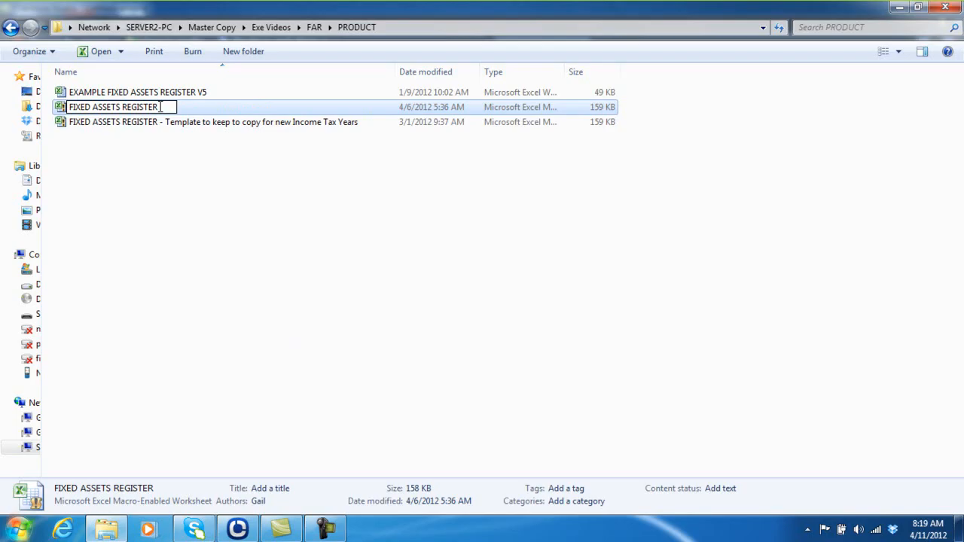
text(2012)
key(Return)
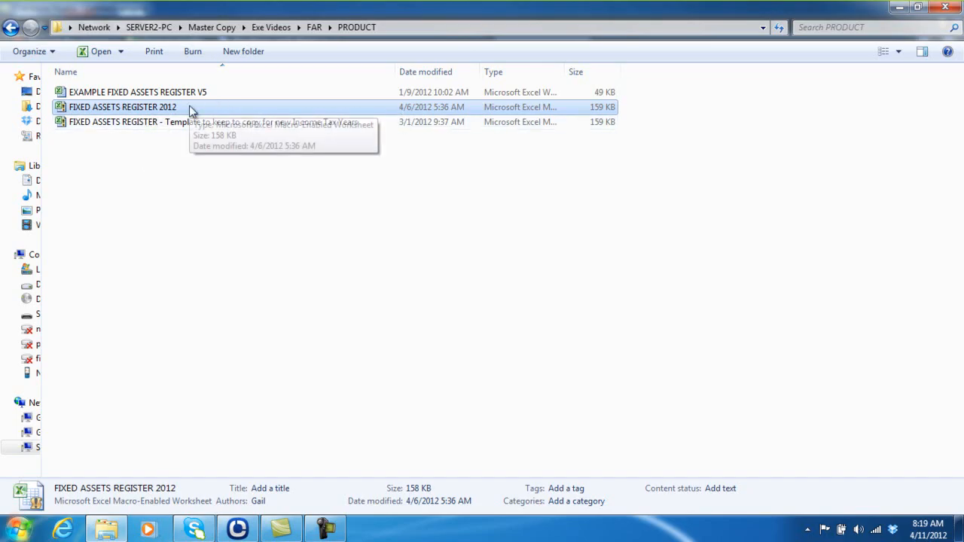
Duplicate the FIXED ASSETS REGISTER template for new income tax years within the same folder
click(150, 125)
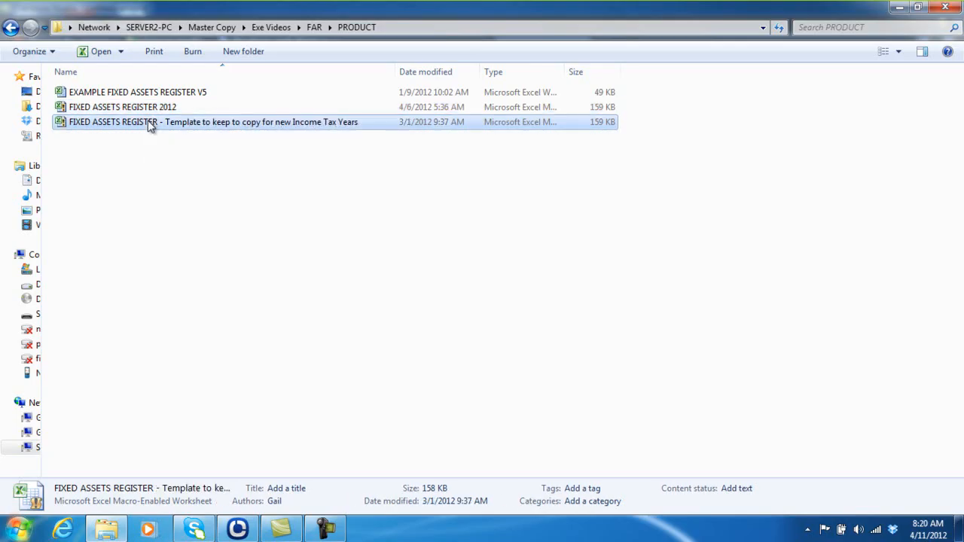
right_click(150, 125)
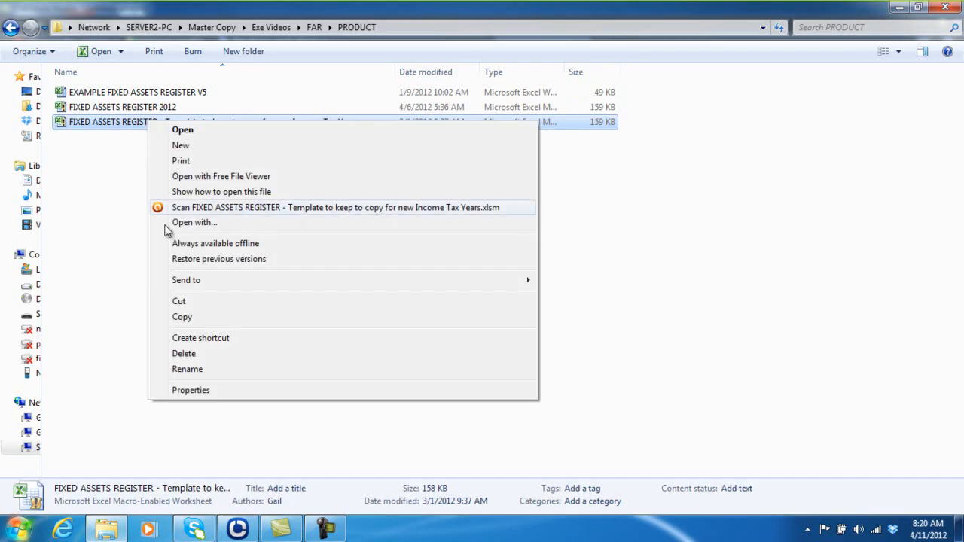
click(189, 320)
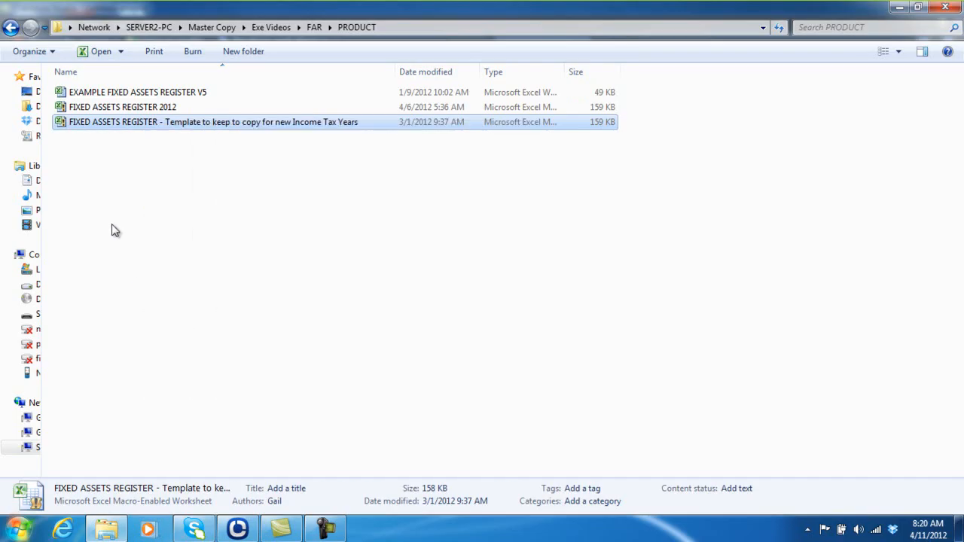
right_click(111, 203)
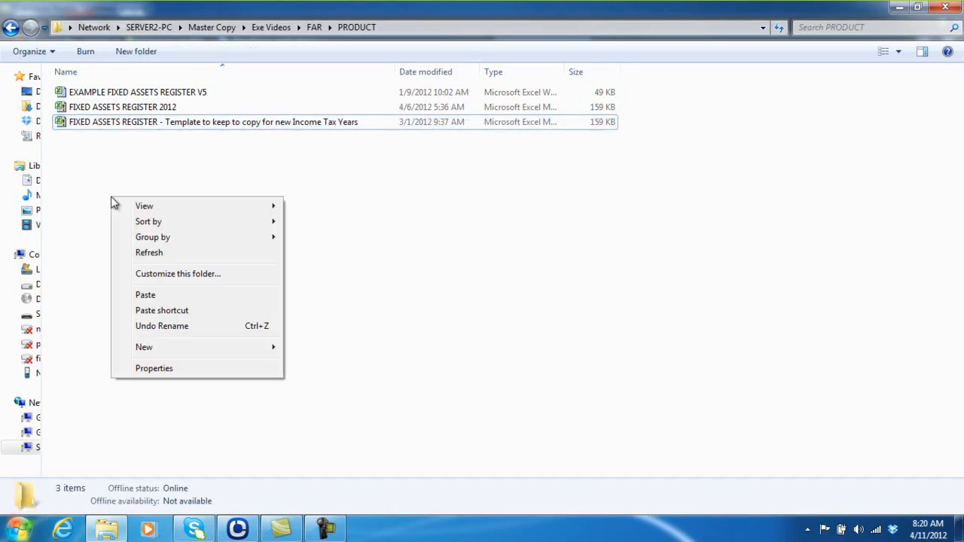
click(145, 296)
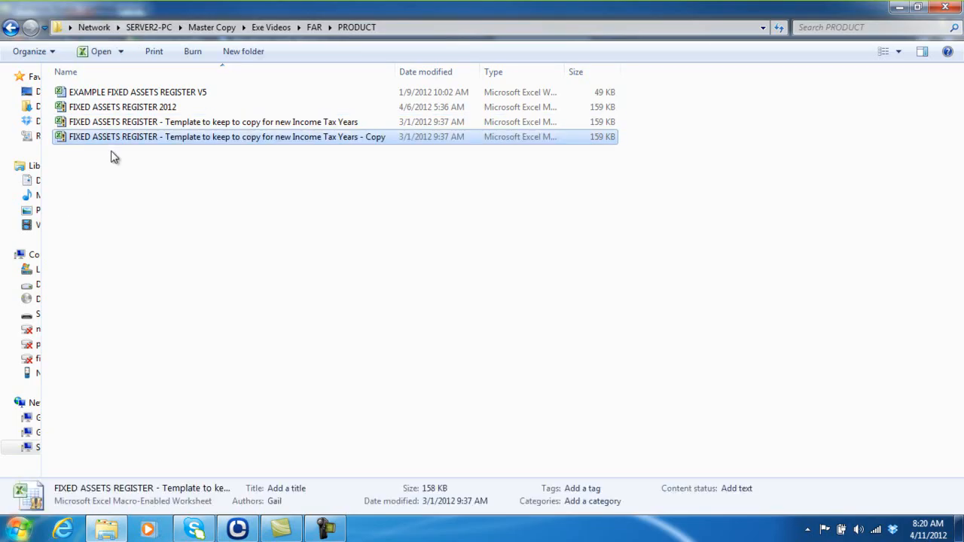
Rename the copied template file to FIXED ASSETS REGISTER 2013
right_click(123, 143)
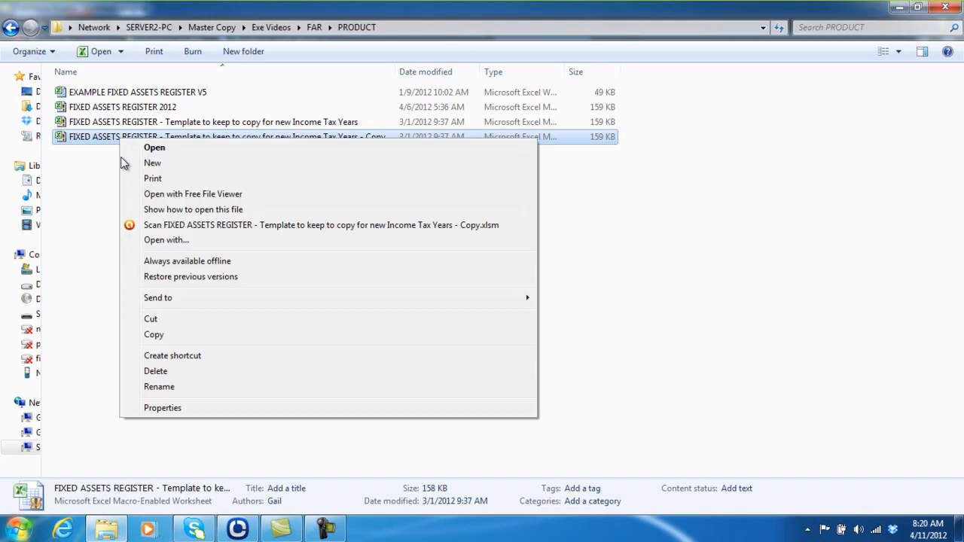
click(149, 389)
drag(160, 140, 392, 153)
text(2013)
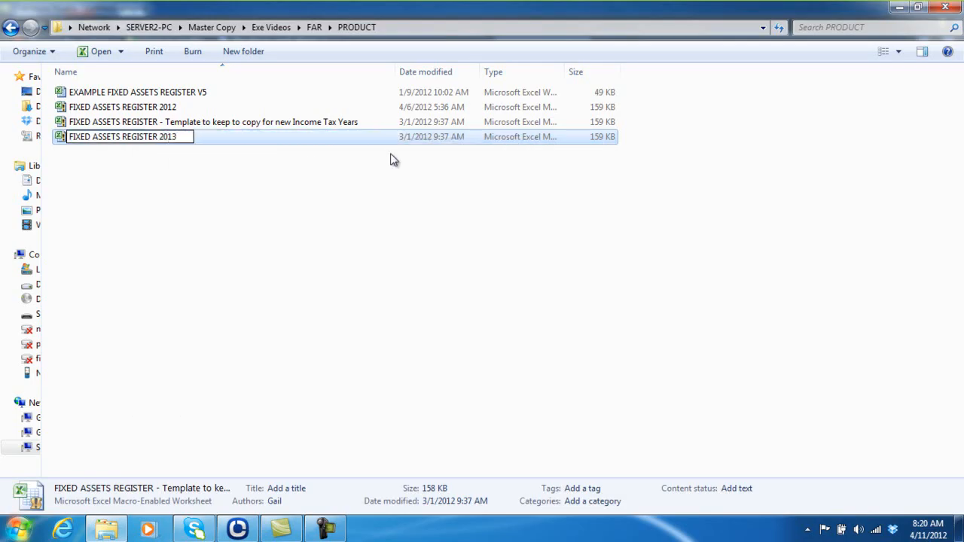
key(Return)
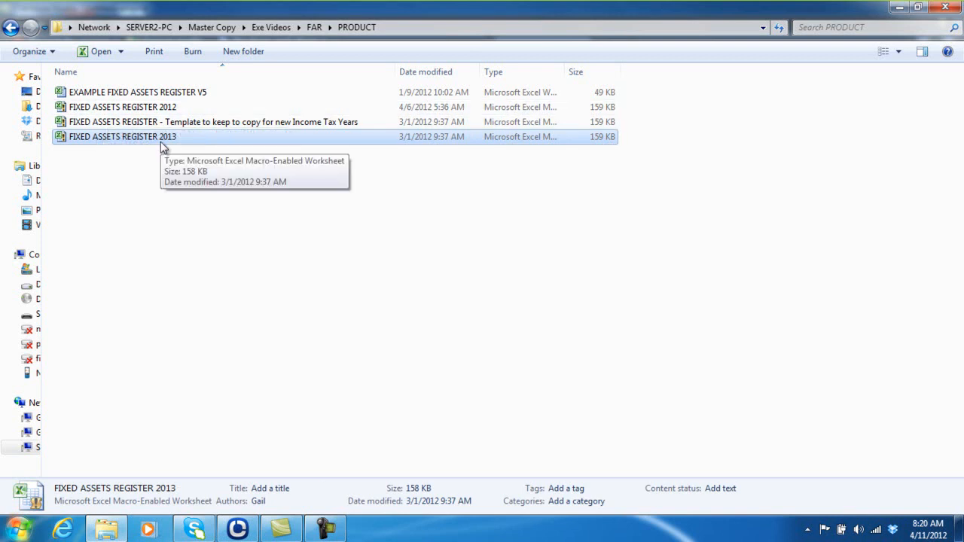
Open the FIXED ASSETS REGISTER 2012 workbook in a maximized Excel window and enable its macros as a trusted document
click(188, 125)
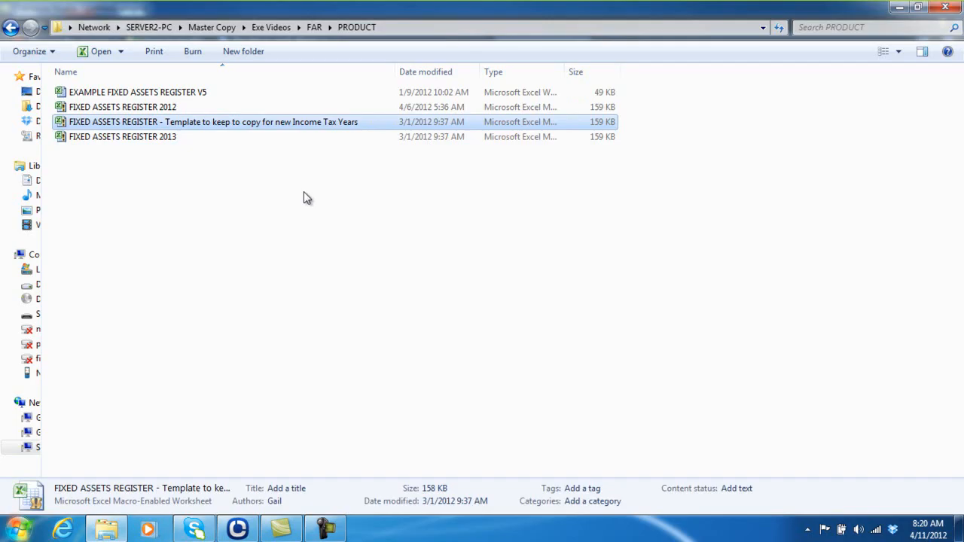
click(122, 110)
double_click(123, 110)
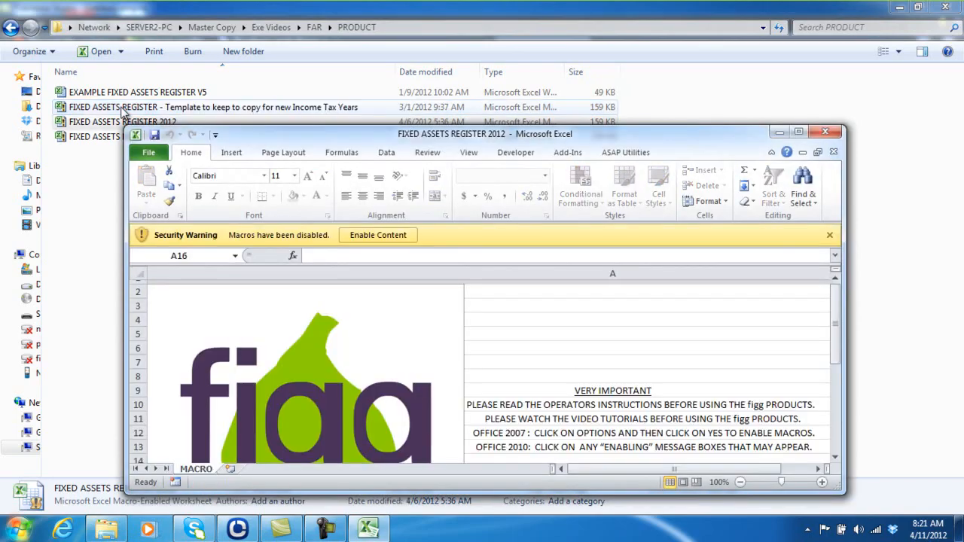
click(798, 132)
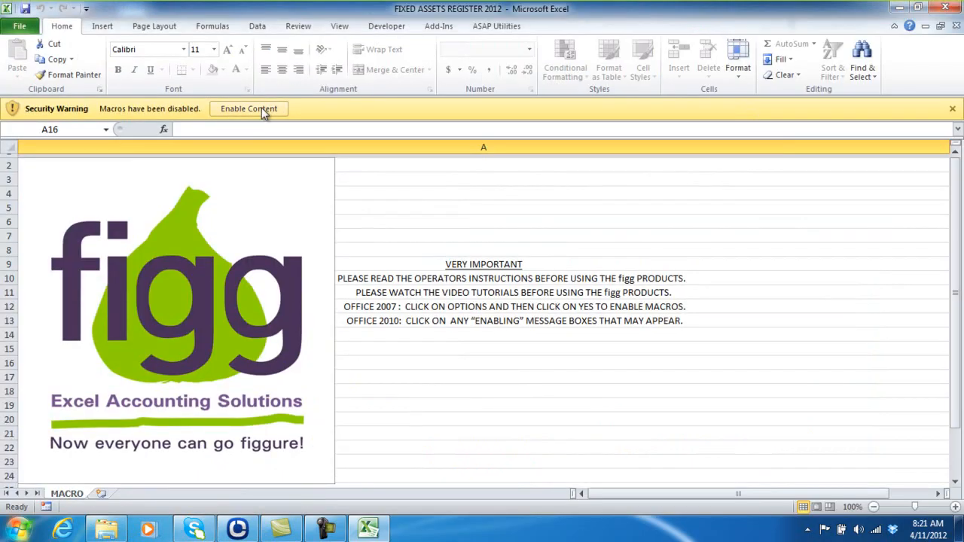
click(261, 108)
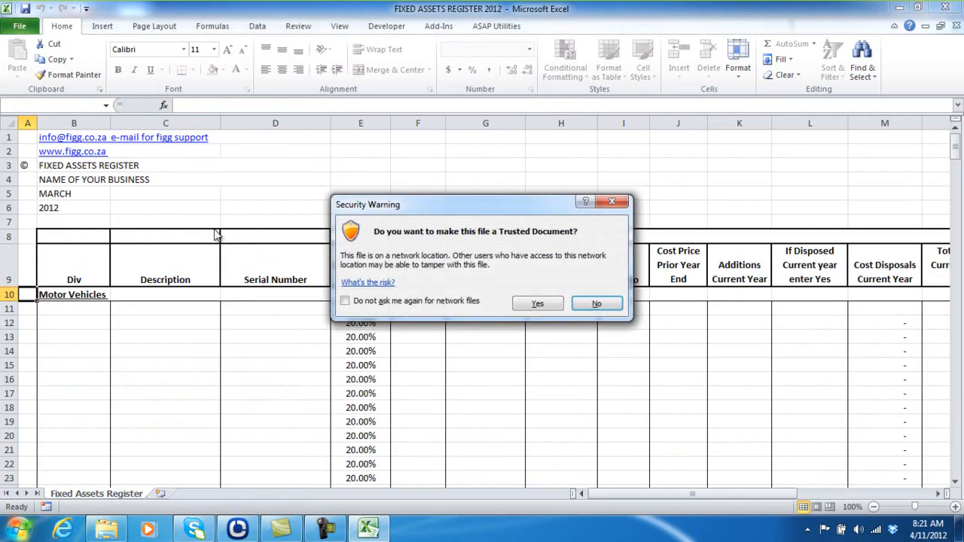
click(537, 304)
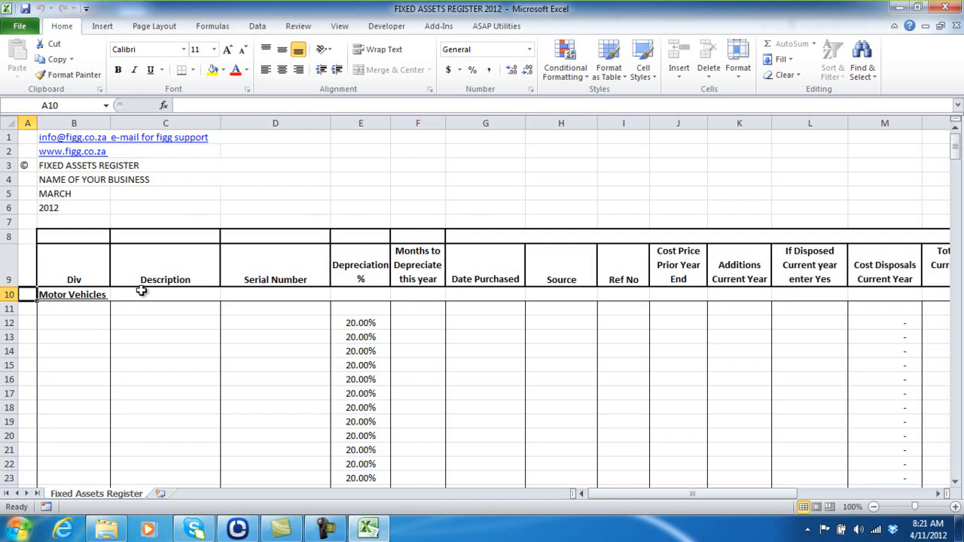
Examine the month and year choices and the business name cell in the register's heading
click(72, 194)
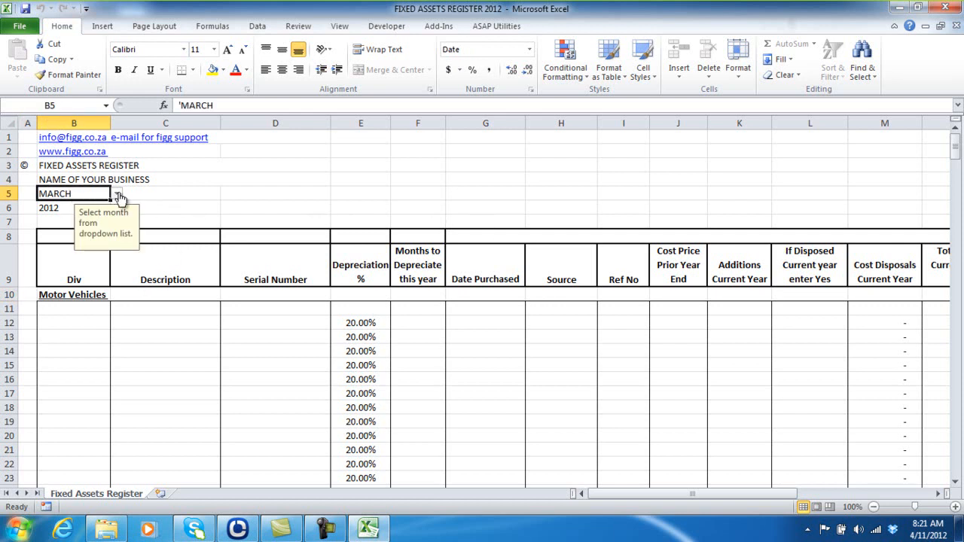
click(118, 195)
click(118, 195)
click(55, 212)
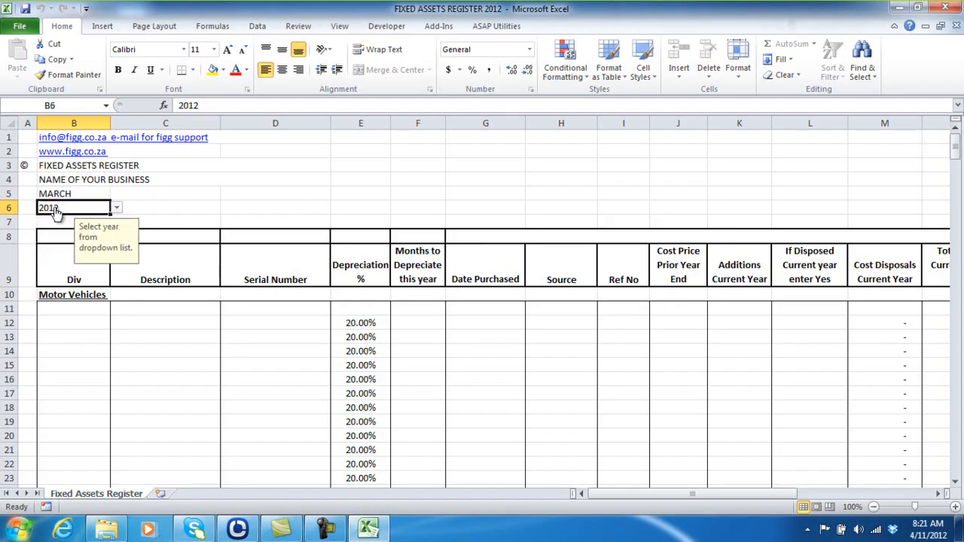
click(117, 209)
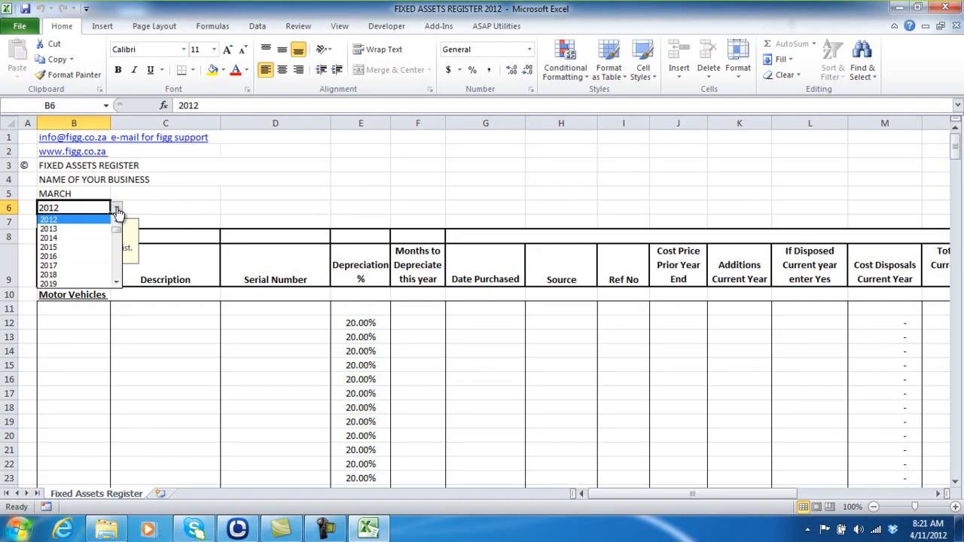
click(118, 211)
click(73, 179)
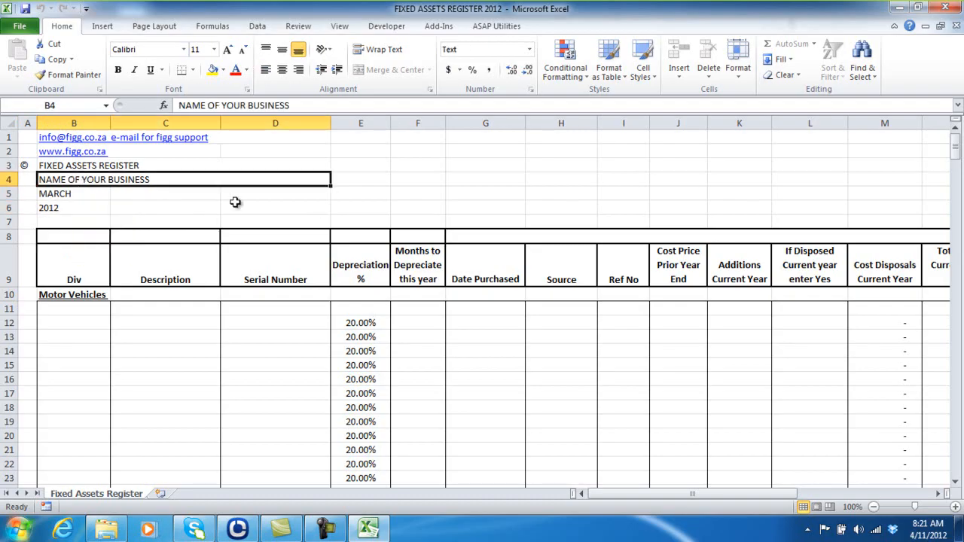
Examine the register's asset category sections in order, from Motor Vehicles through IT Equipment and Furniture to Office Equipment
click(71, 310)
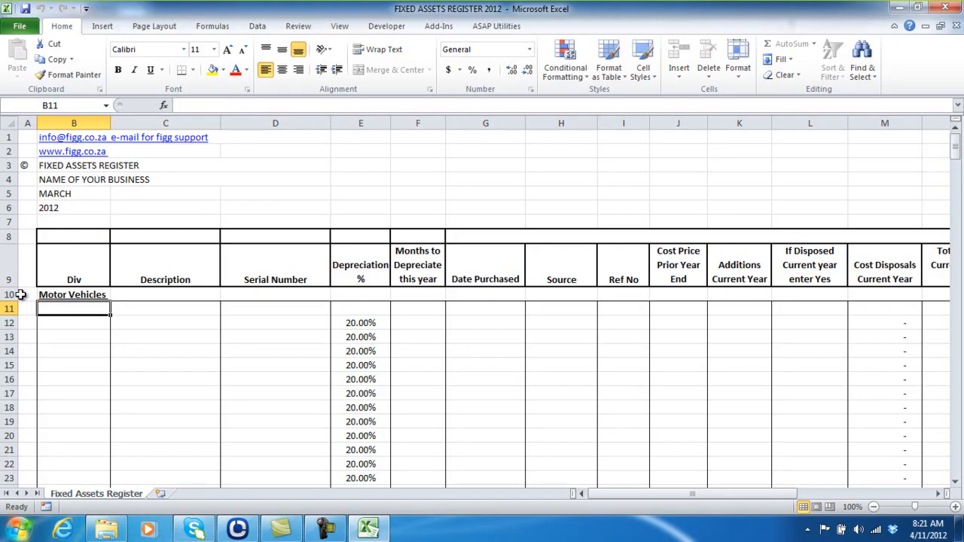
click(25, 295)
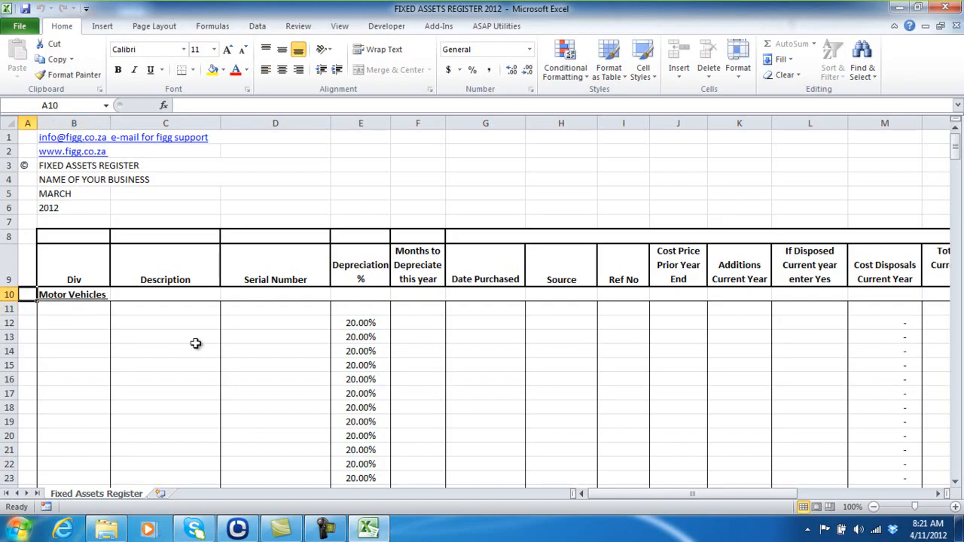
click(956, 444)
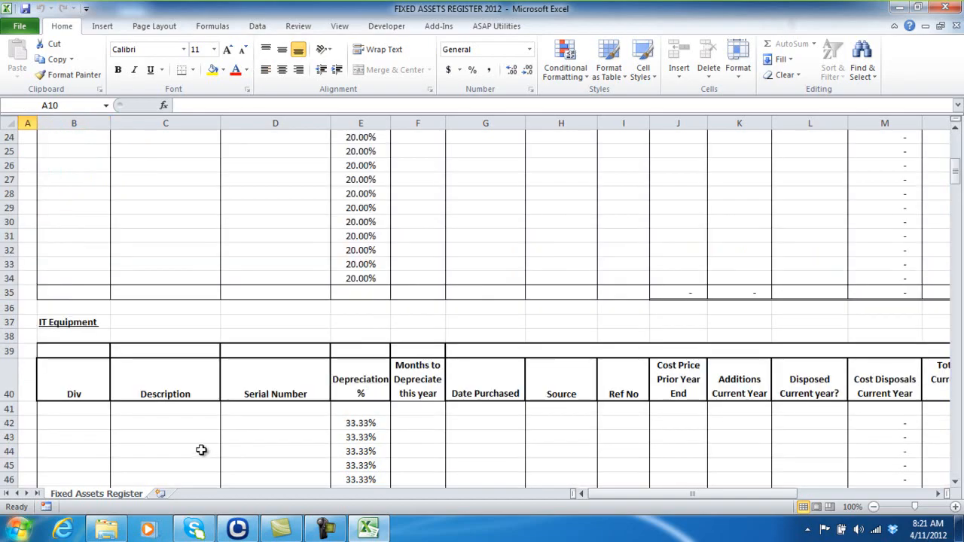
click(24, 321)
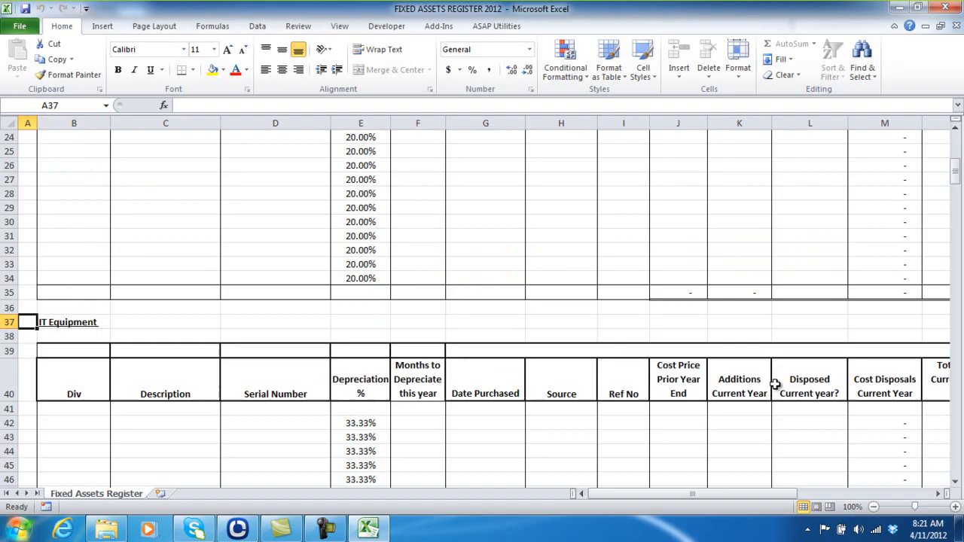
double_click(955, 458)
click(29, 352)
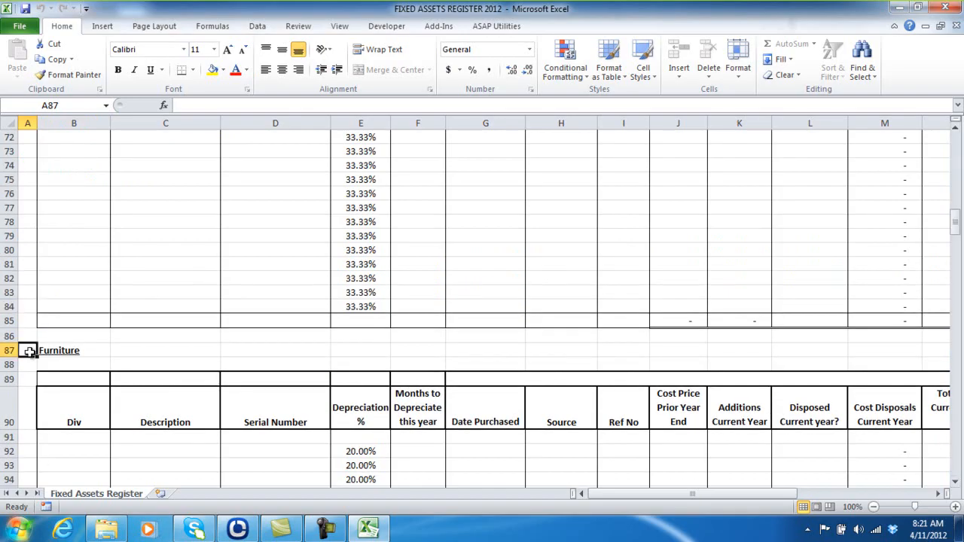
triple_click(956, 471)
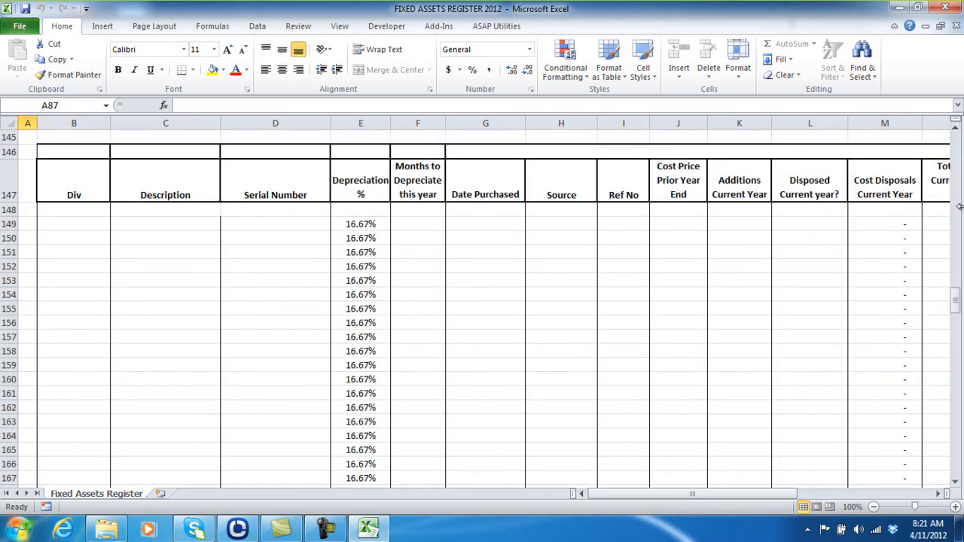
click(955, 129)
click(26, 181)
click(955, 470)
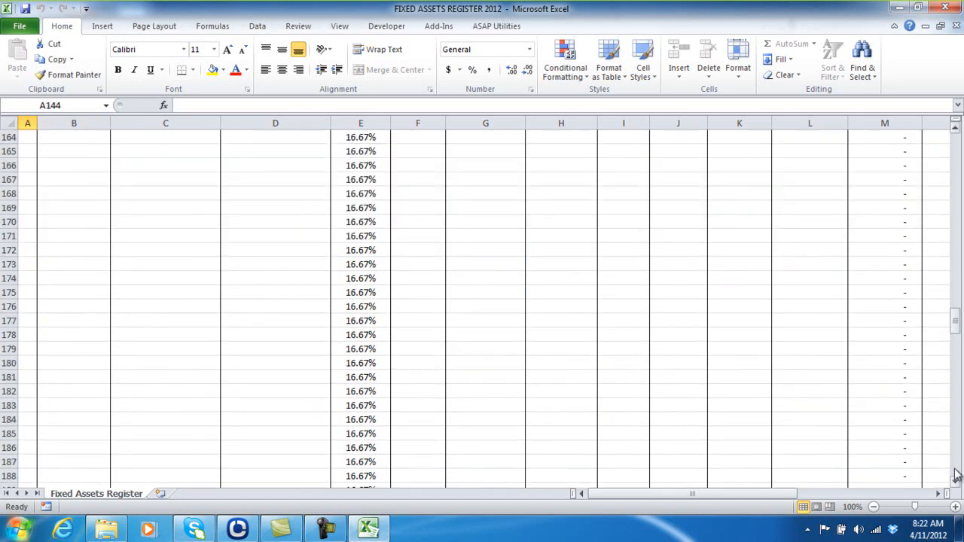
click(955, 471)
click(26, 295)
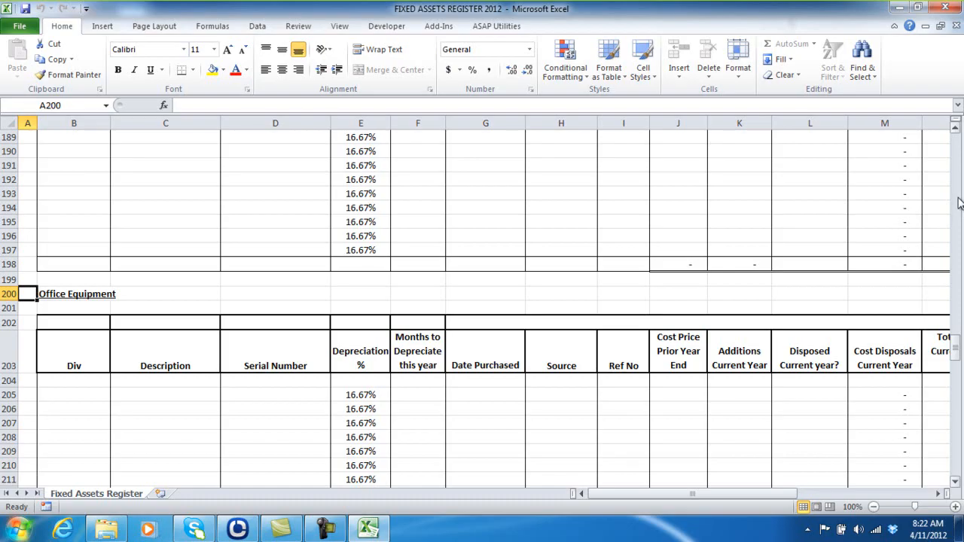
Set the depreciation rate of the first Motor Vehicles row, cell E12, to 15%
drag(956, 357, 961, 142)
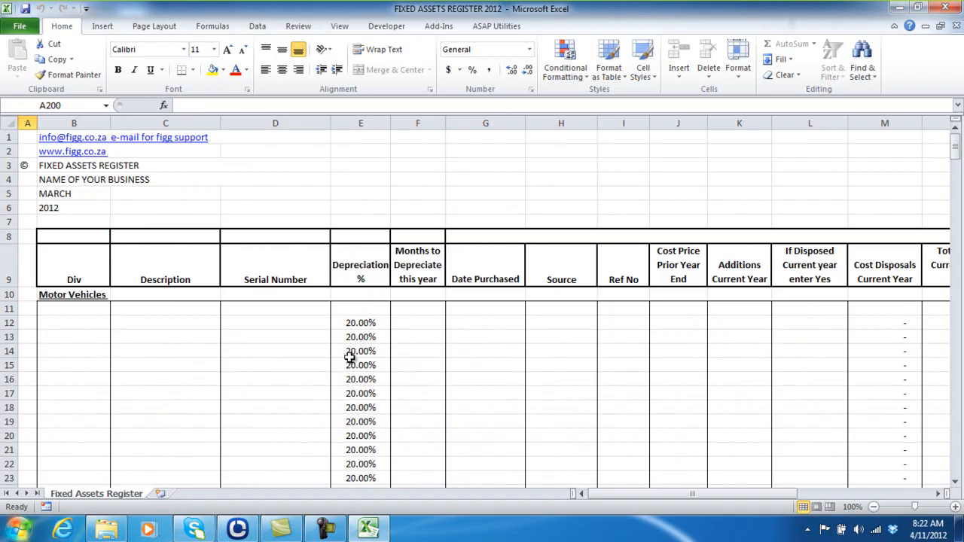
click(354, 323)
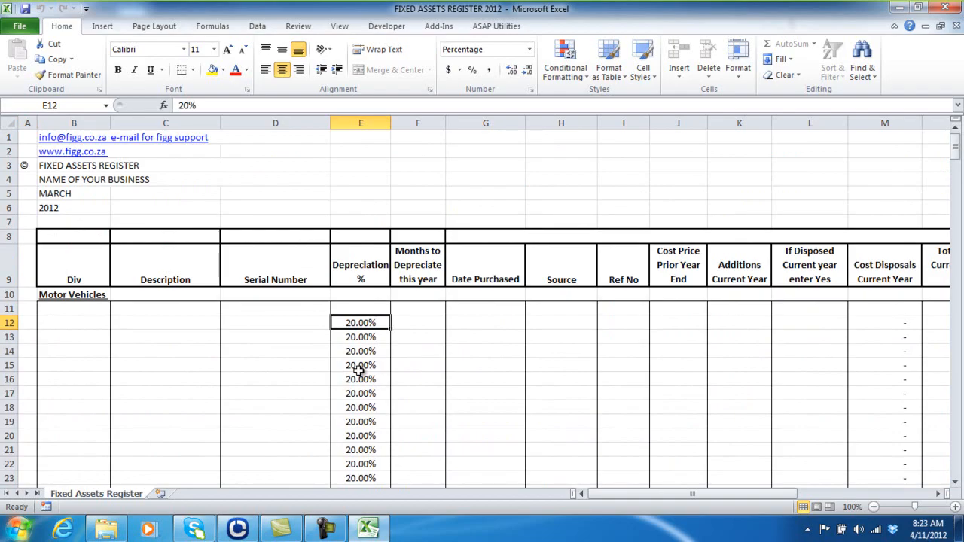
text(15)
key(Return)
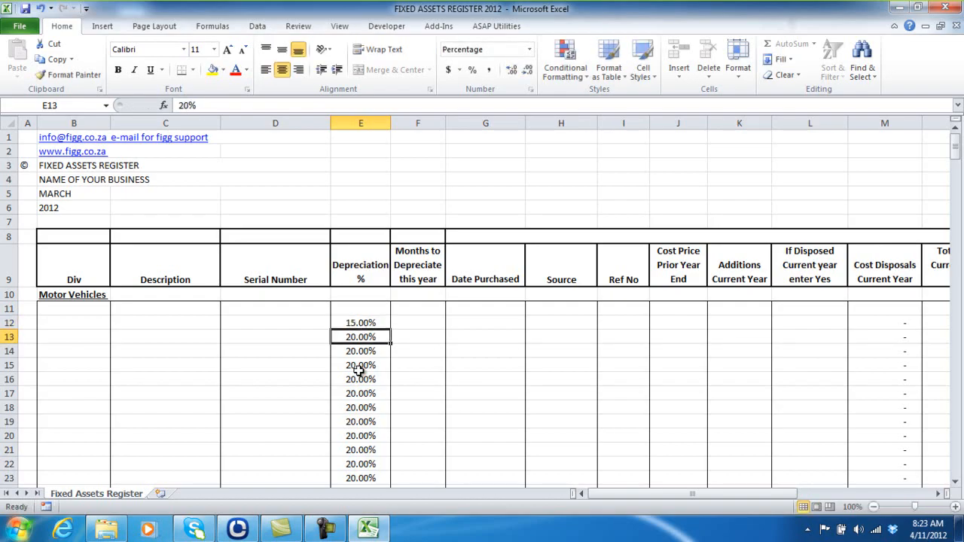
Undo the last depreciation rate change in the first Motor Vehicles row
drag(700, 498, 712, 498)
drag(764, 493, 669, 489)
key(ctrl+z)
Enter the divisions SALES and ADMIN for the first two Motor Vehicles rows, in cells B12 and B13
click(66, 319)
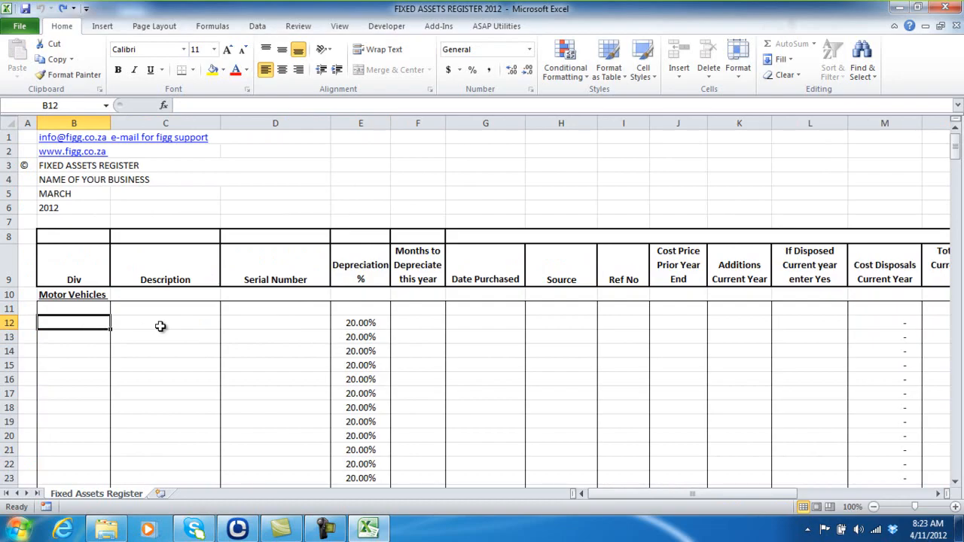
text(S)
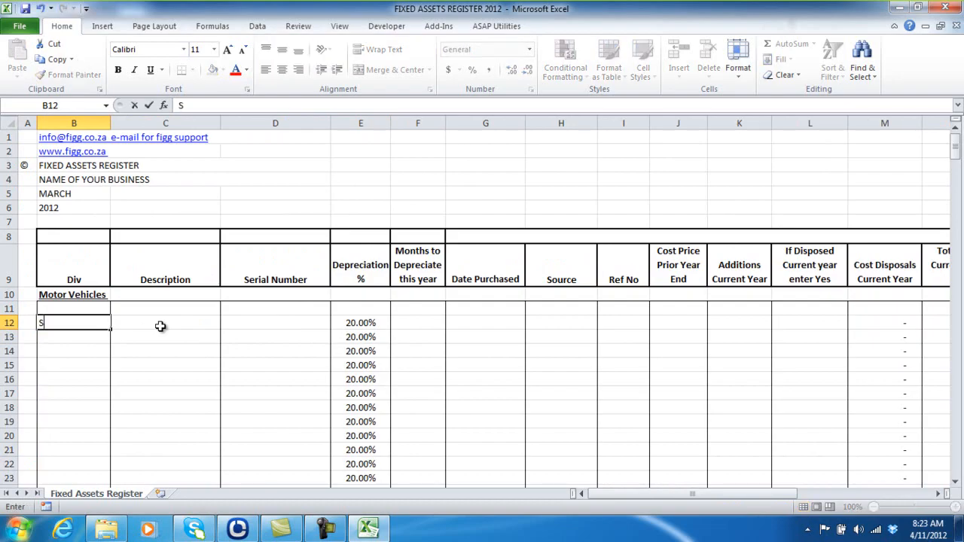
text(ALES)
key(Return)
text(ADMIN)
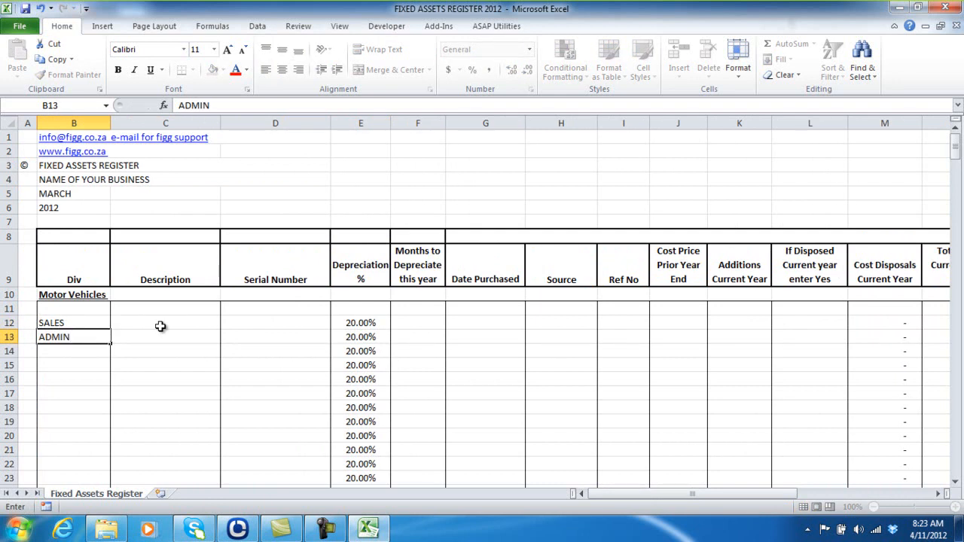
key(Return)
key(Up)
key(Up)
Describe the SALES vehicle in row 12 as "XYZ, 2010, ABC, 2.0" and give it the serial number CFY123XX
click(160, 326)
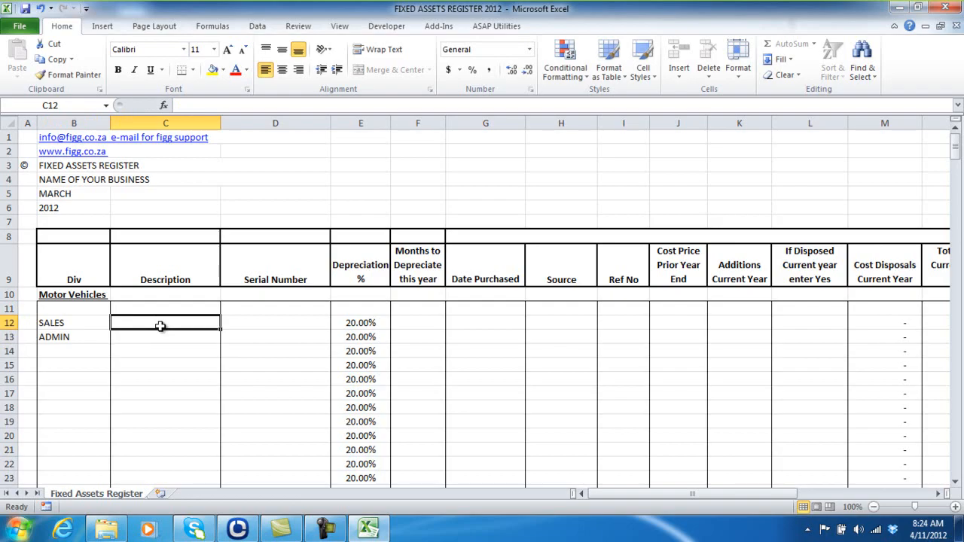
text(X)
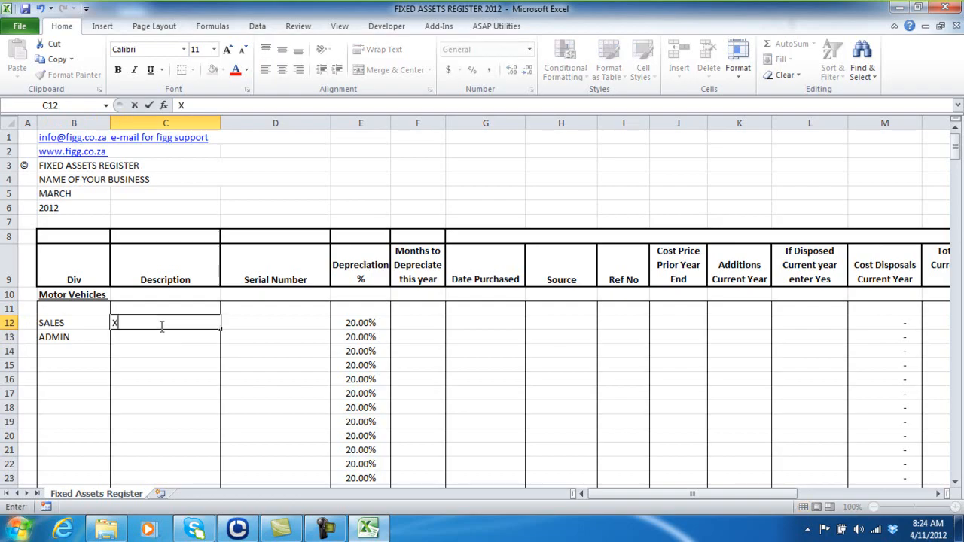
text(YZ, 2010, ABC, 2.0)
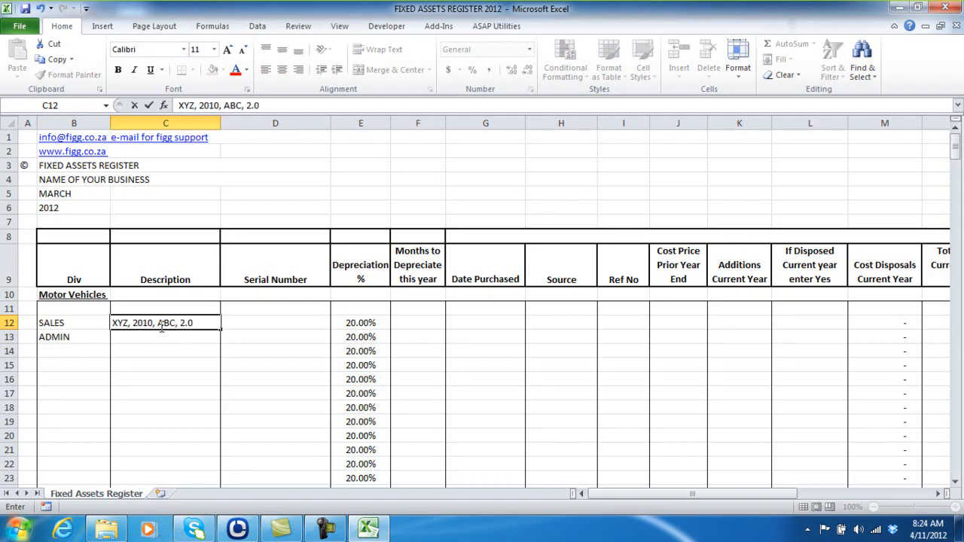
key(Tab)
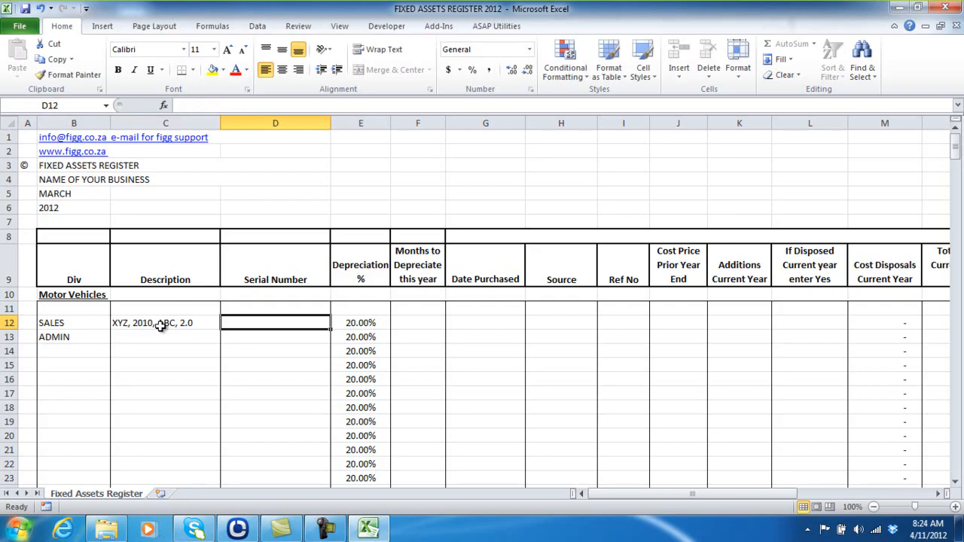
text(CF)
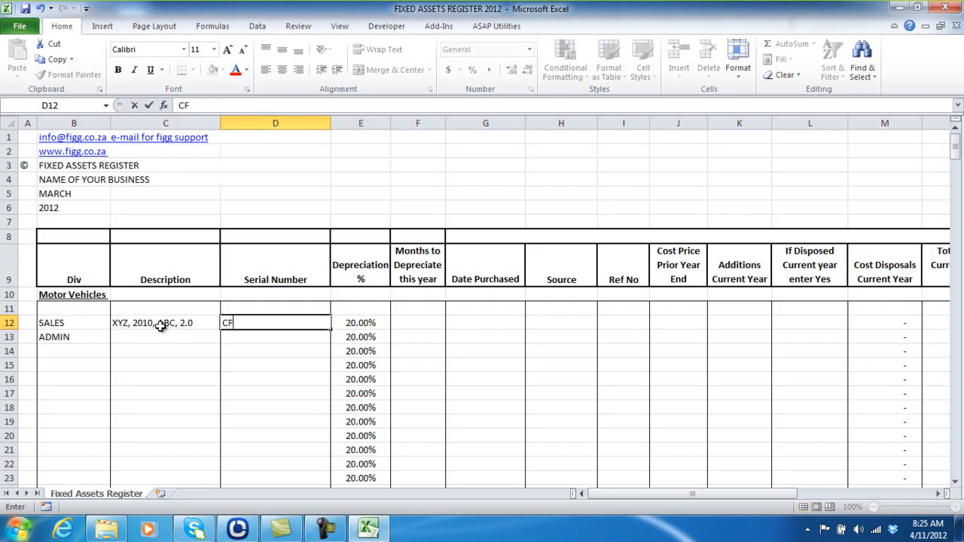
text(Y123XX)
key(Tab)
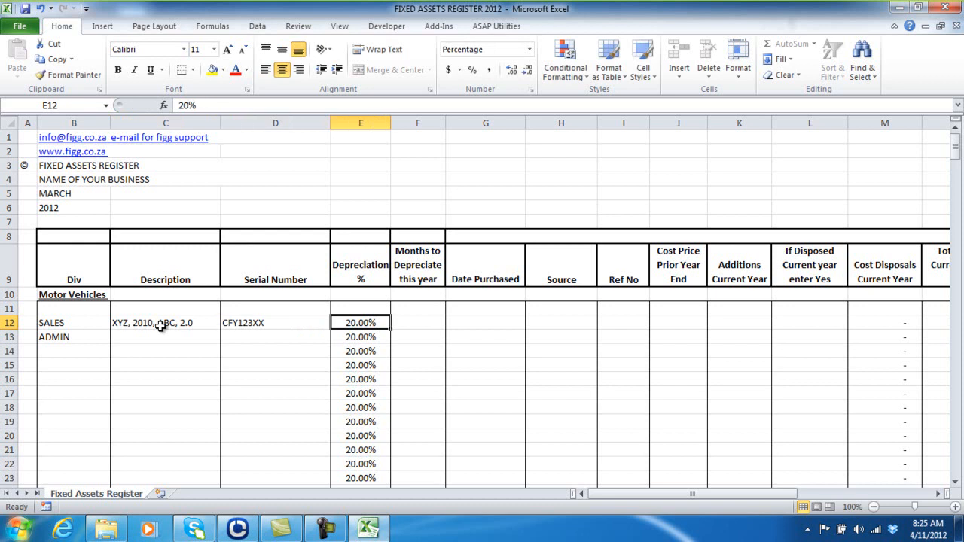
Try 7, 12 and 0 in turn as the SALES vehicle's months to depreciate this year
key(Tab)
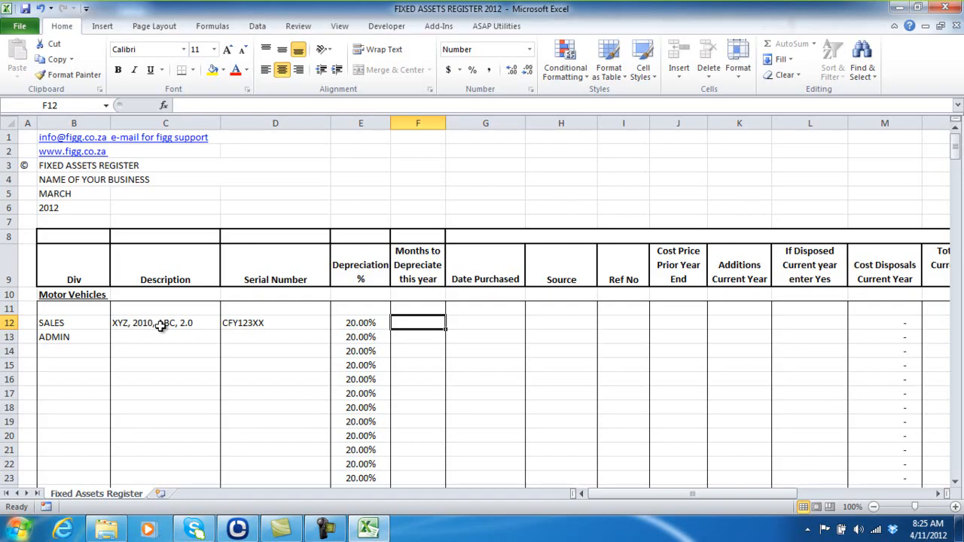
text(7)
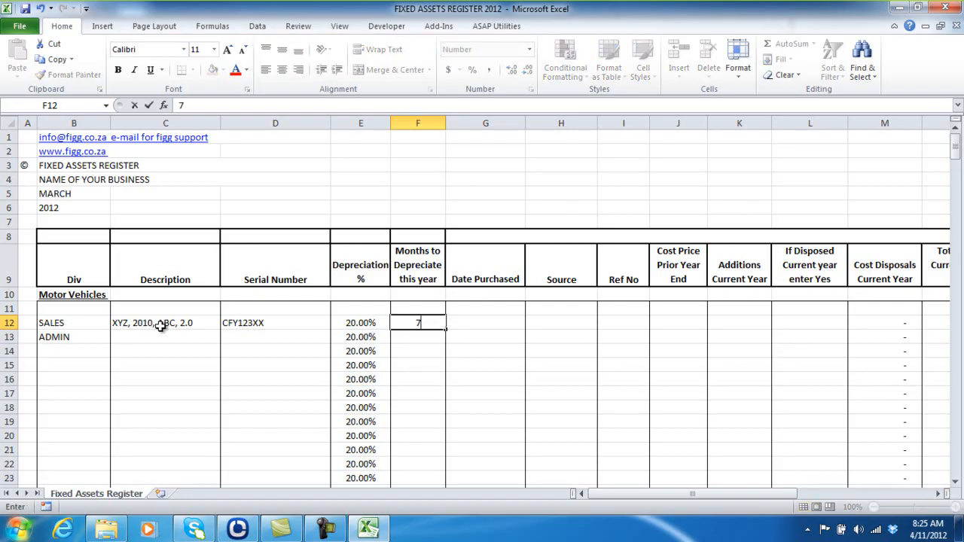
key(Tab)
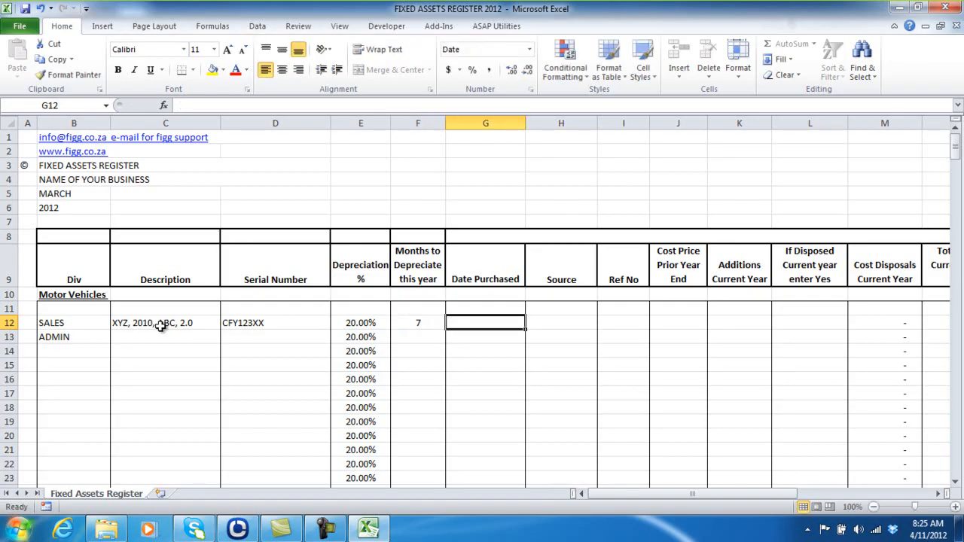
key(Left)
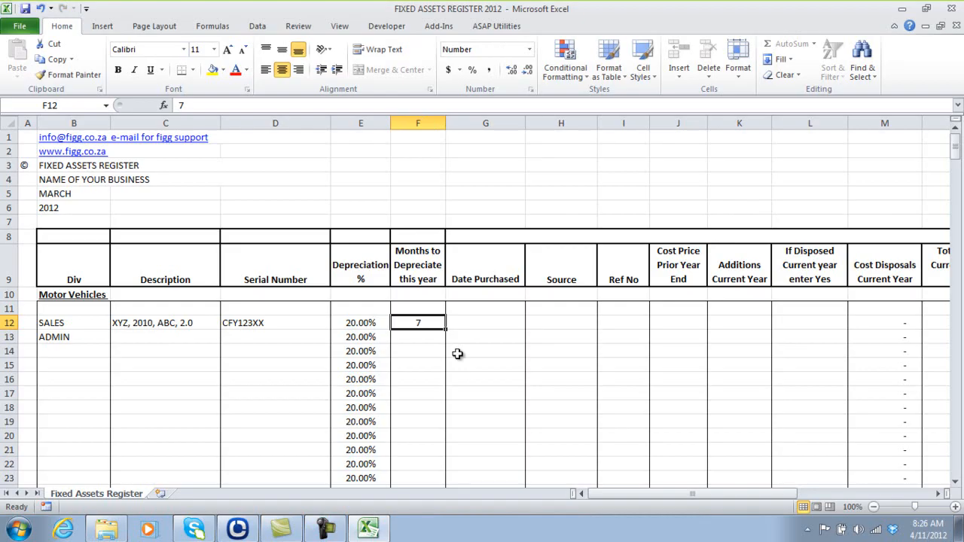
text(12)
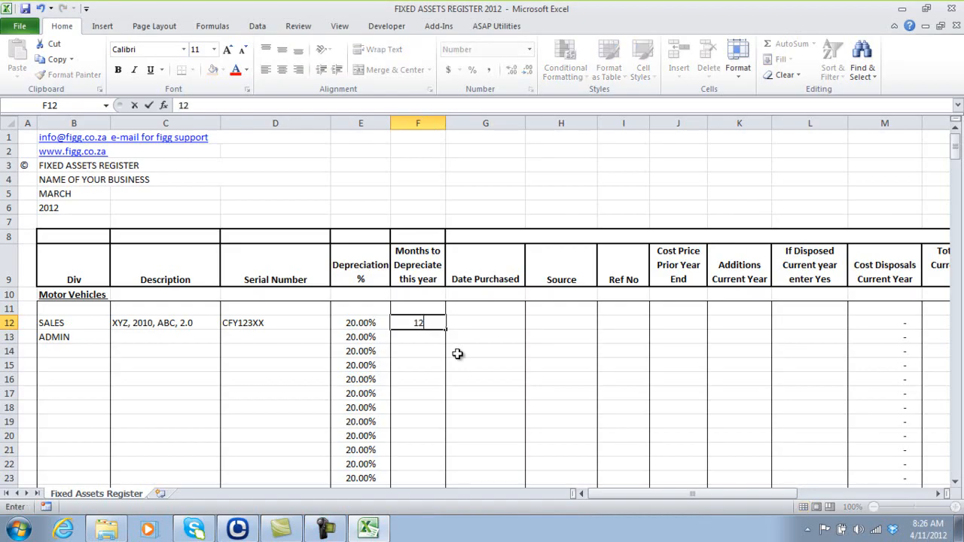
key(Return)
key(Up)
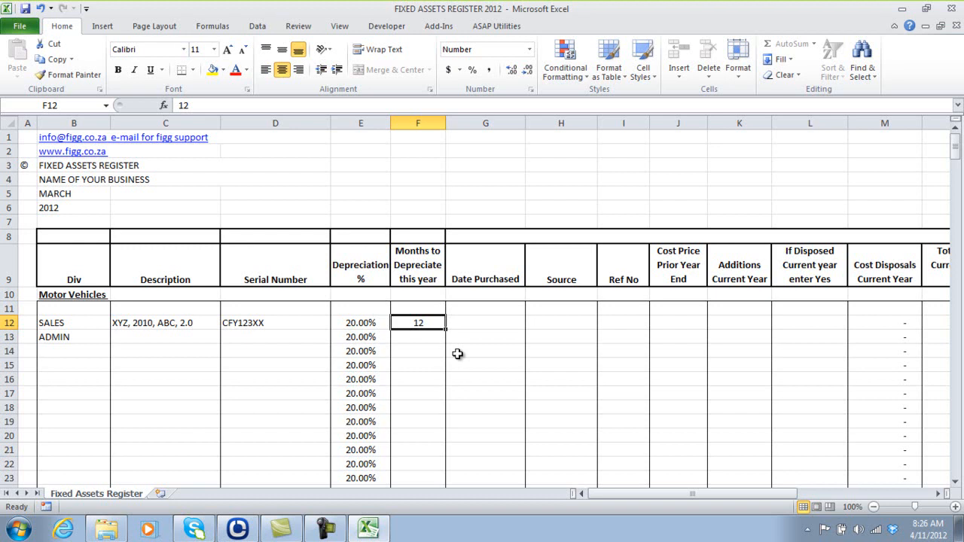
text(0)
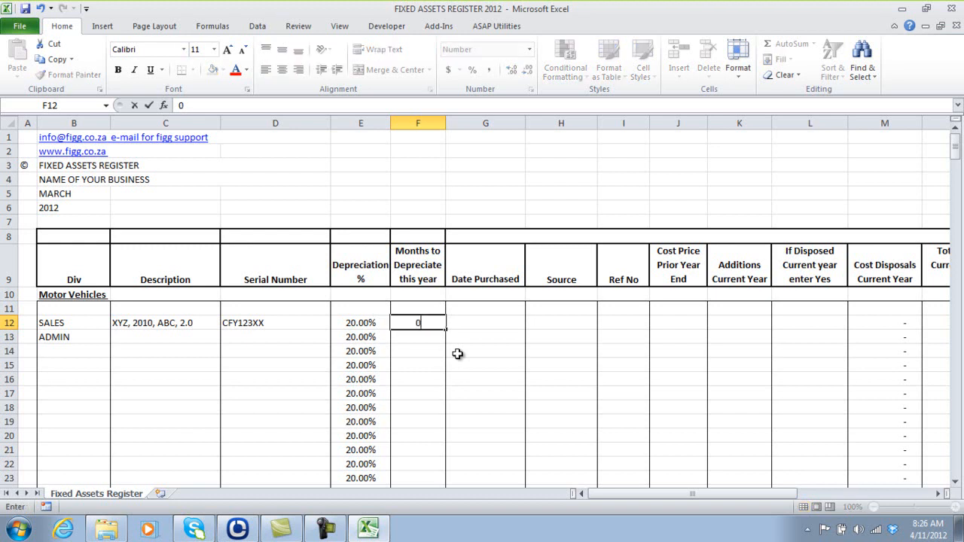
key(Return)
key(Up)
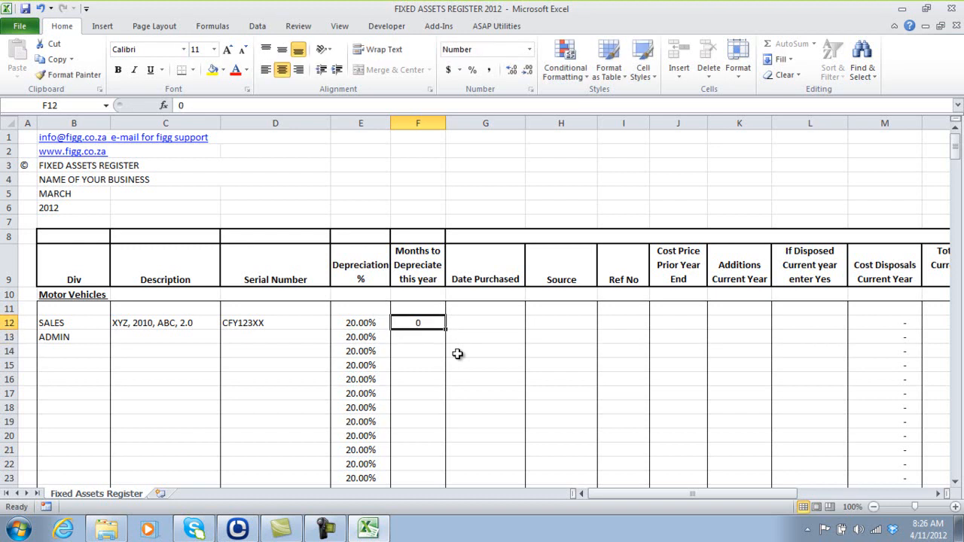
Set the SALES vehicle's months to depreciate this year, cell F12, to 5
text(5)
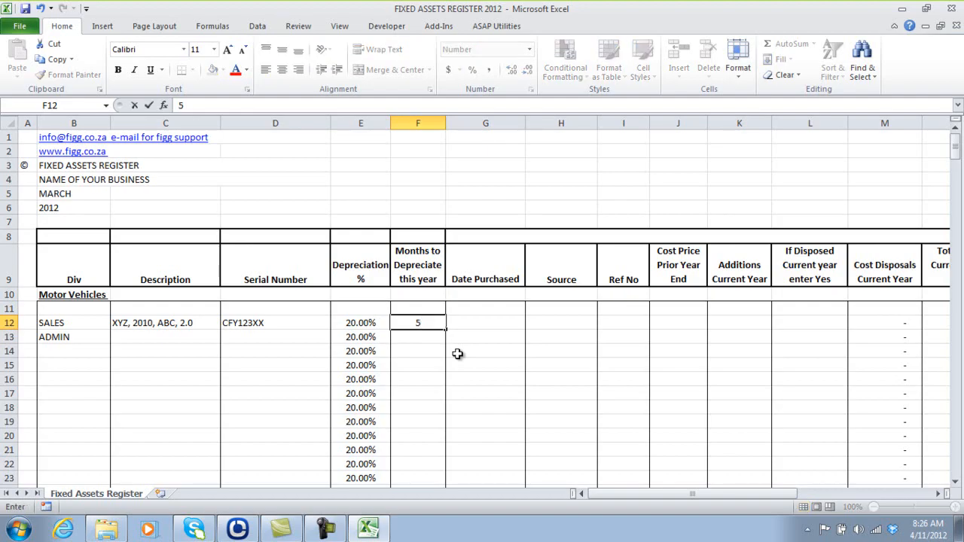
key(Return)
key(Up)
Examine the SALES vehicle's row across to the disposals columns, including its Date Purchased, Source and Ref No cells
key(Right)
key(Right)
key(Right)
key(Right)
key(Right)
key(Right)
key(Right)
key(Right)
key(Right)
key(Right)
key(Right)
key(Right)
key(Right)
key(Right)
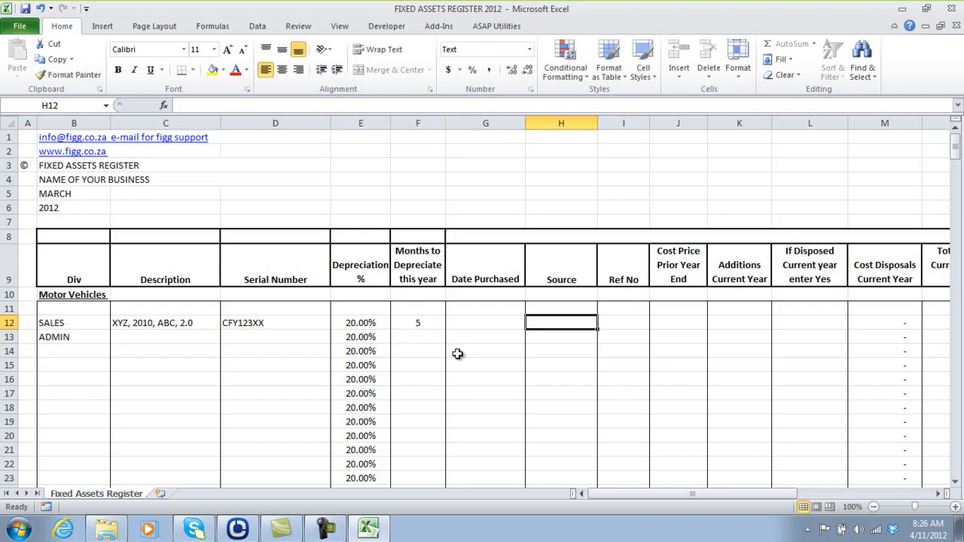
key(Left)
key(Left)
key(Left)
key(Left)
key(Left)
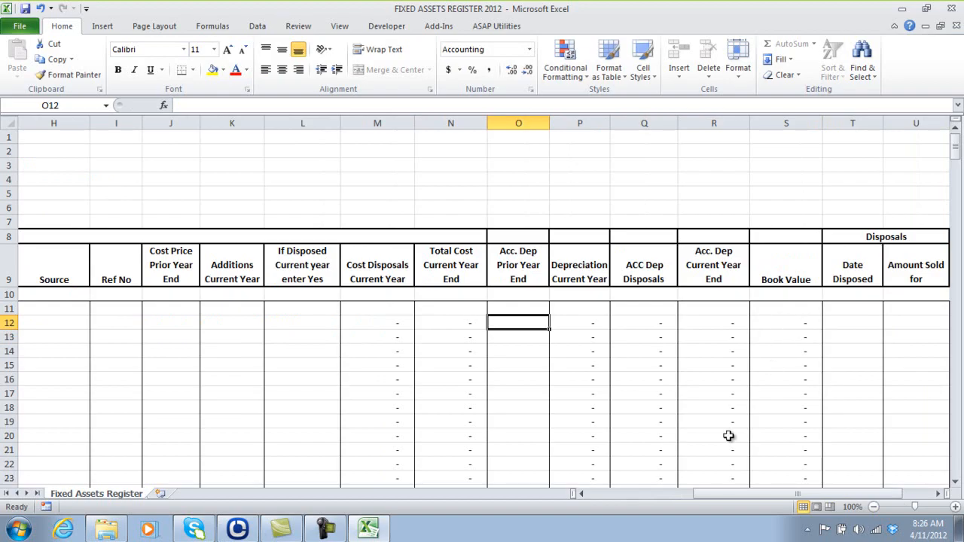
drag(715, 493, 618, 493)
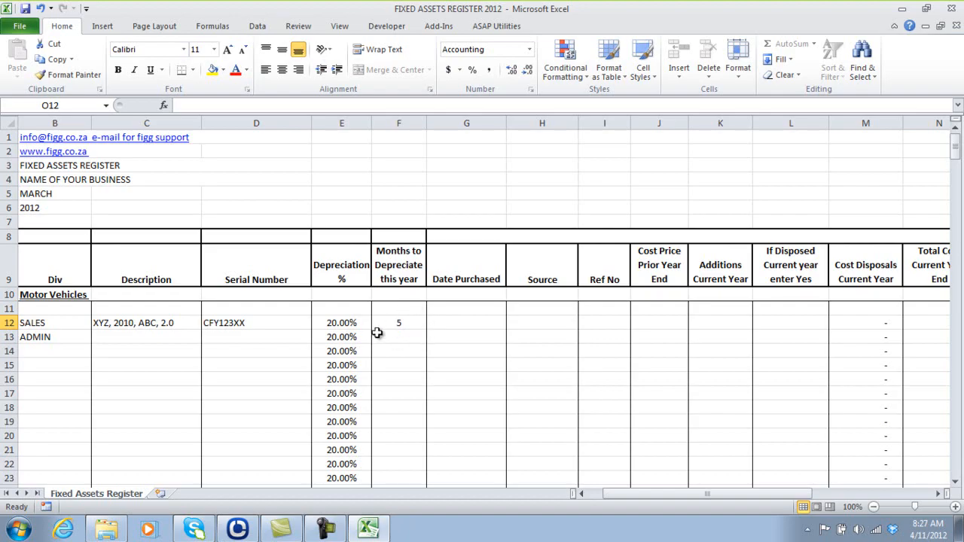
click(459, 322)
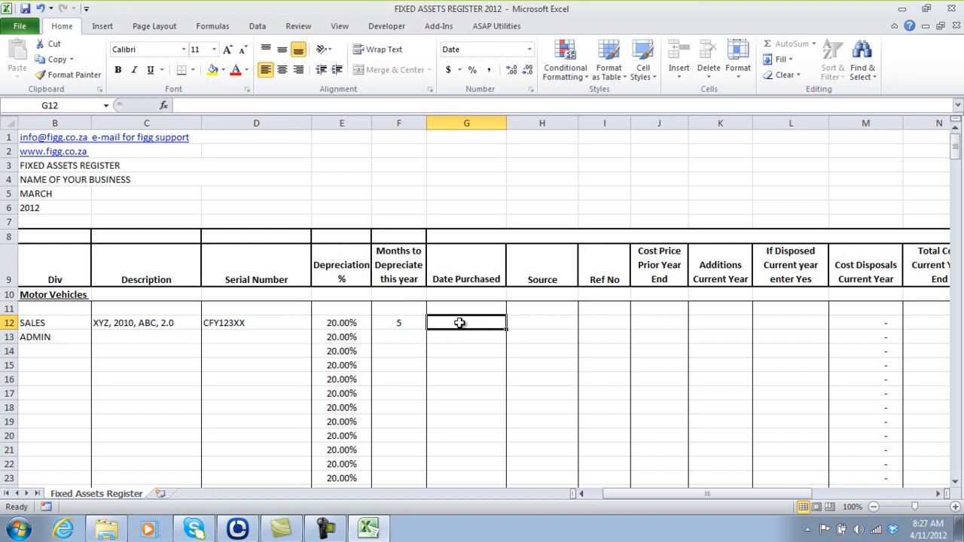
click(541, 323)
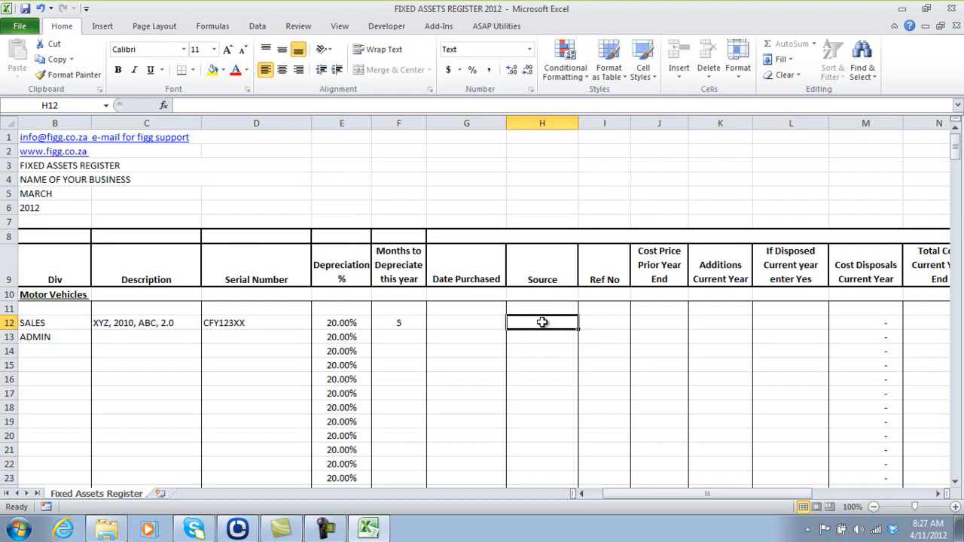
click(607, 324)
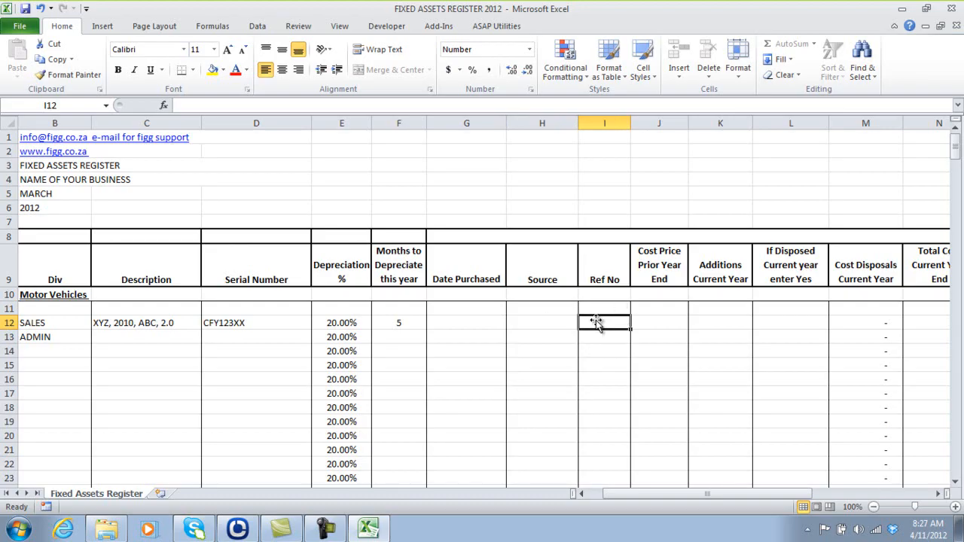
Enter 200000 as the SALES vehicle's cost price at the prior year end, in cell J12
click(663, 323)
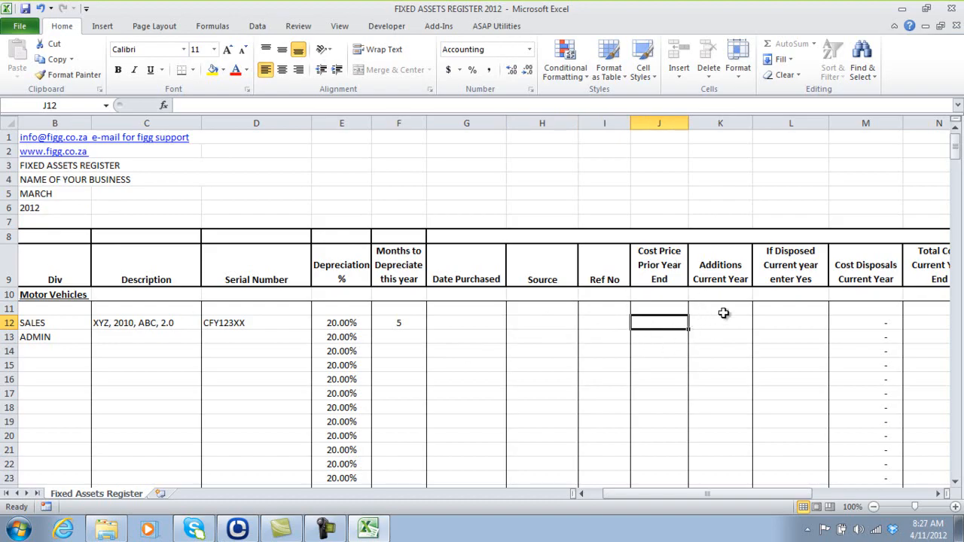
text(200000)
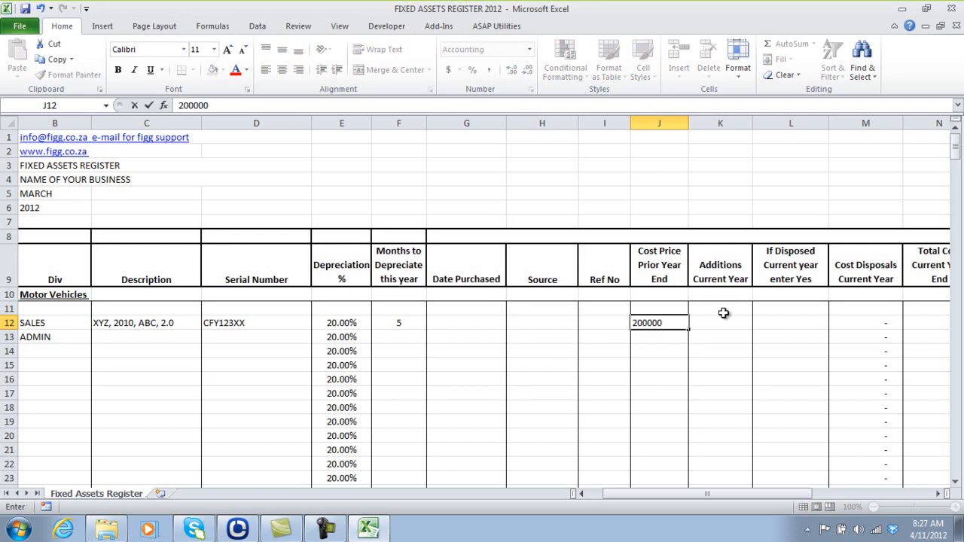
key(Return)
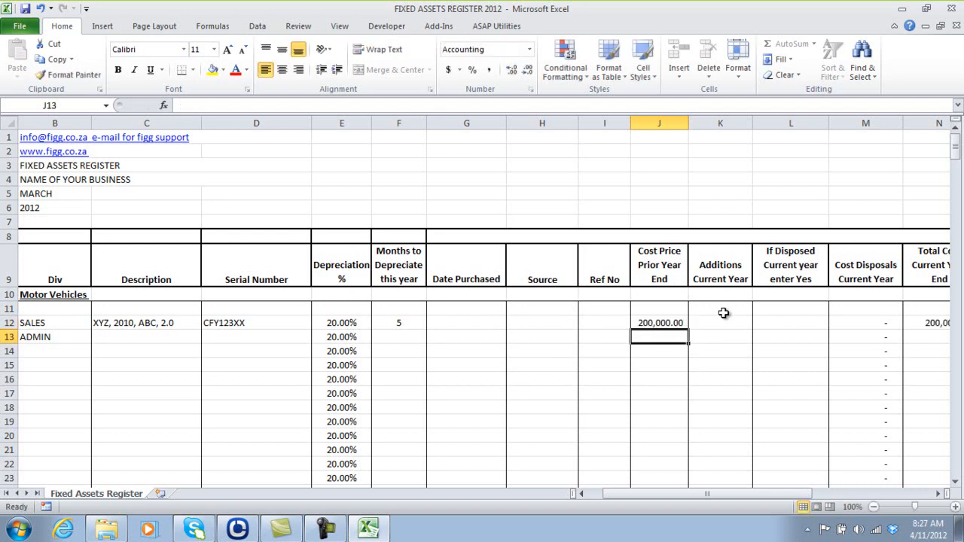
Review the SALES vehicle's calculated depreciation and book value, and enter 165000 as its accumulated depreciation at the prior year end
click(938, 495)
click(938, 496)
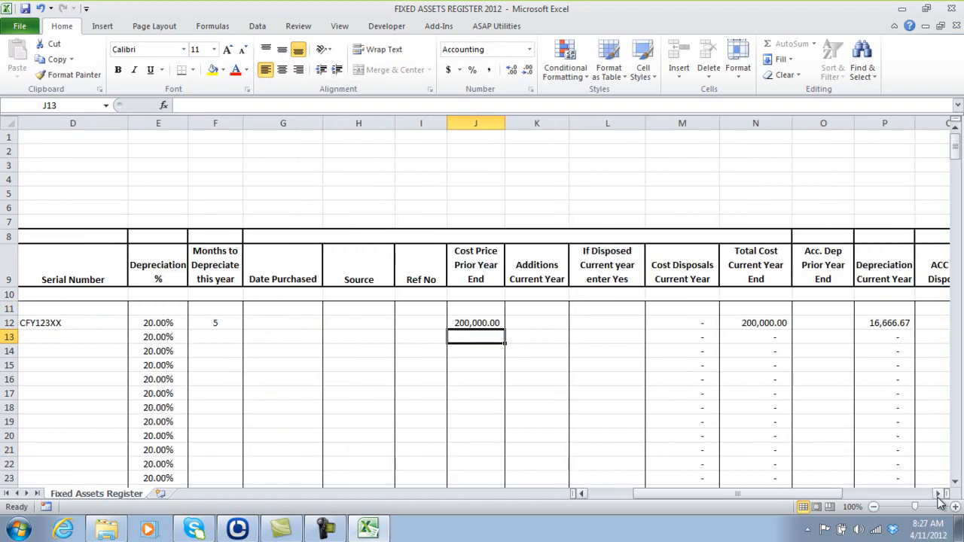
click(939, 495)
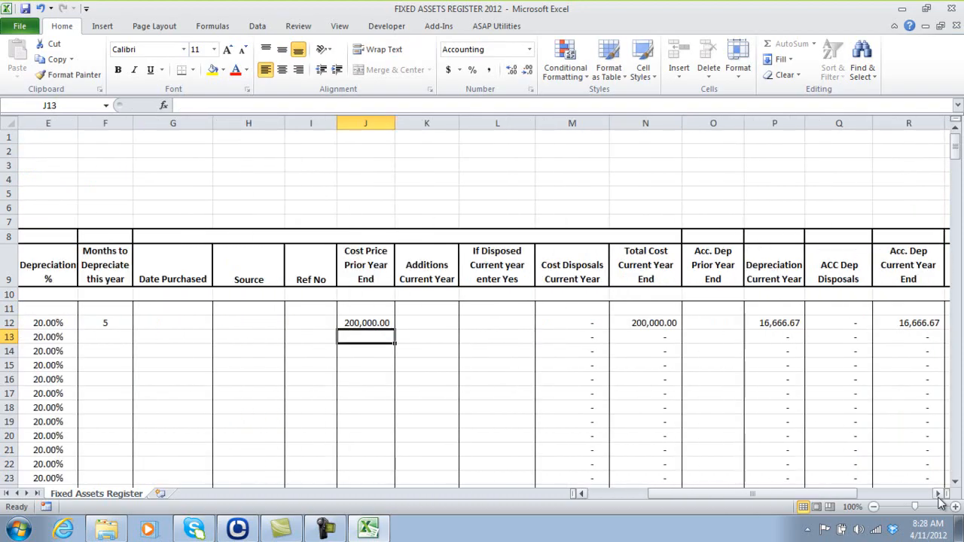
click(938, 495)
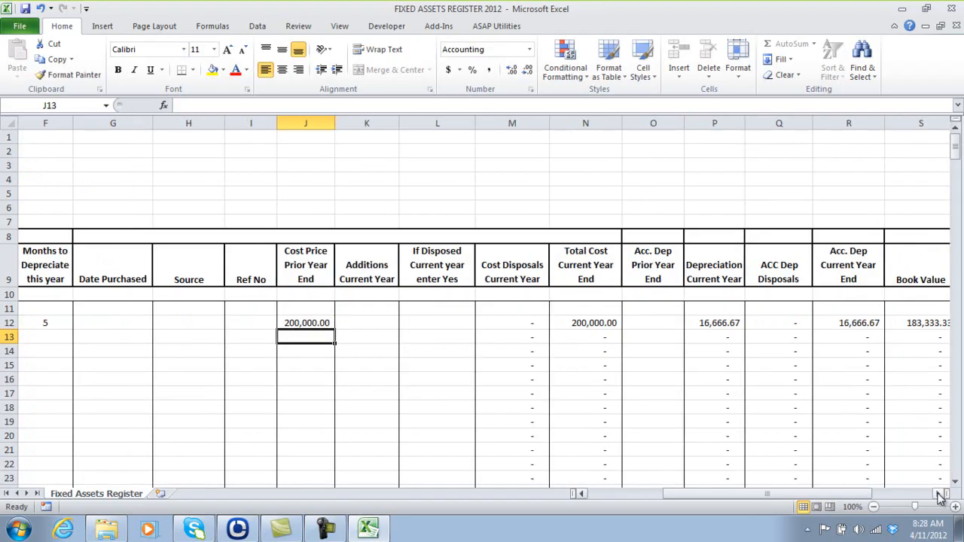
click(938, 495)
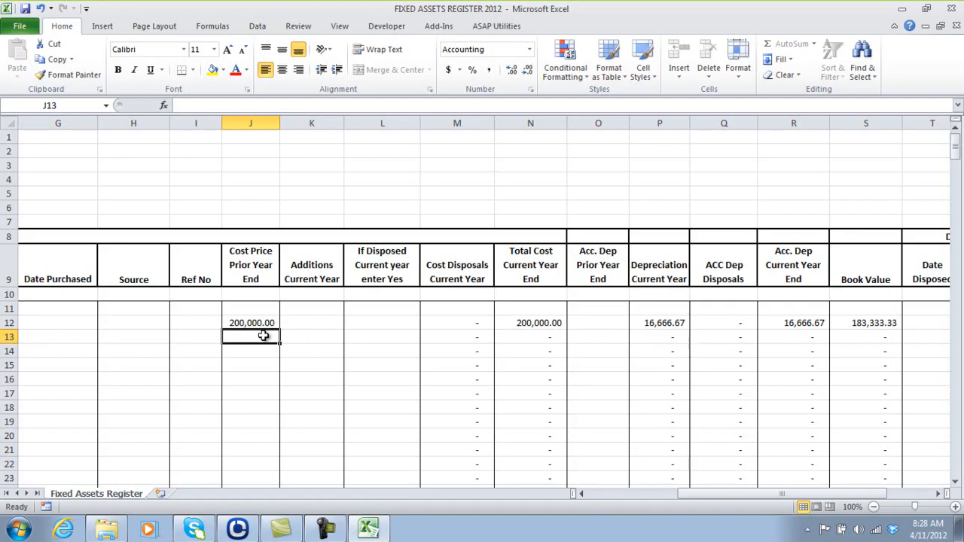
click(600, 324)
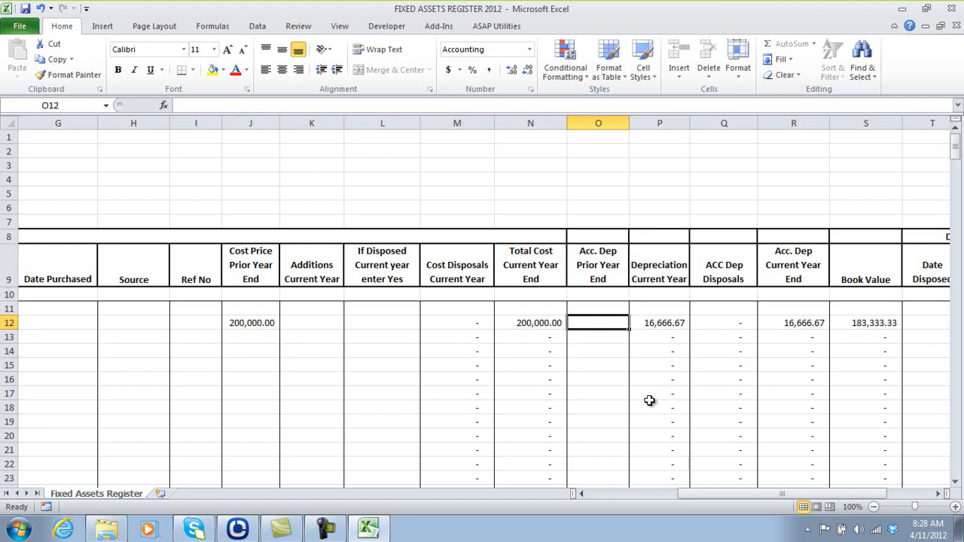
text(165000)
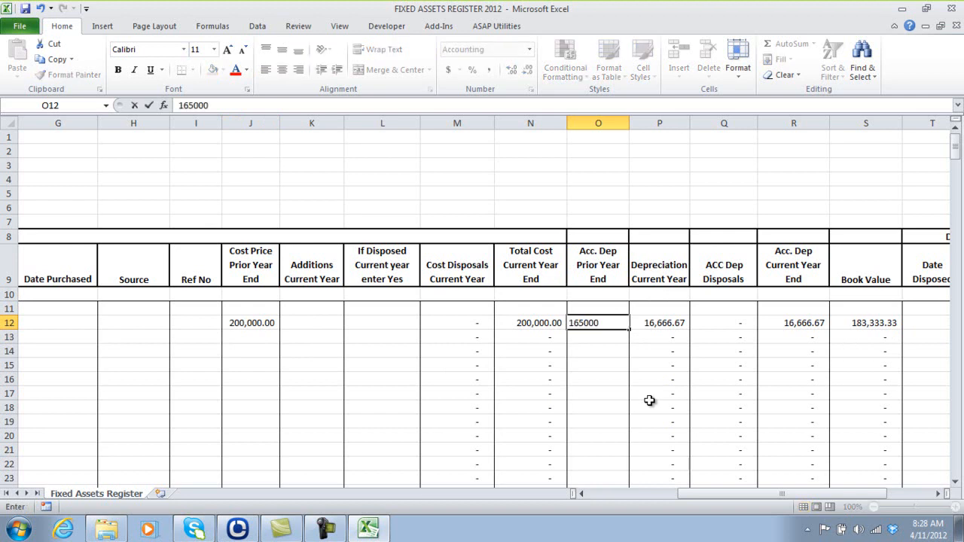
key(Return)
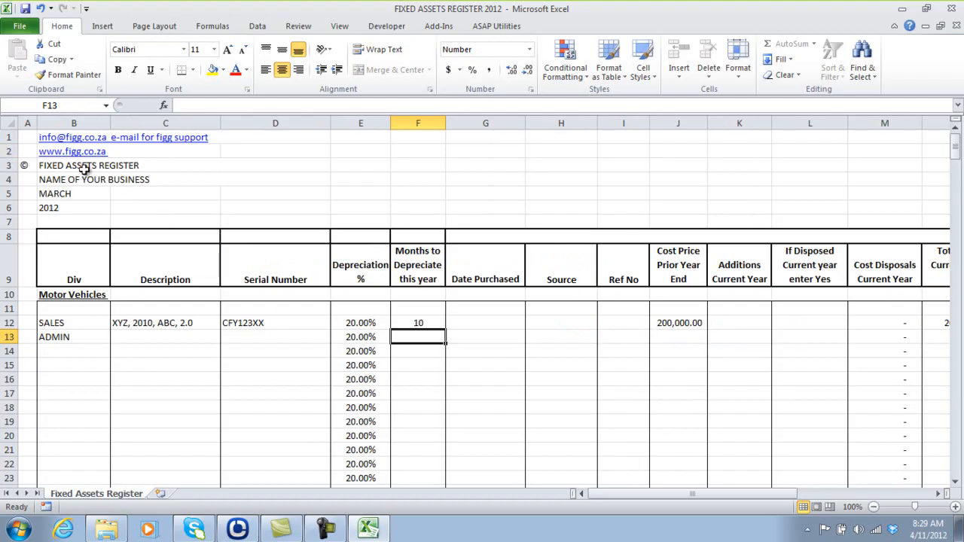
Enter 200000 as the SALES vehicle's current-year addition in K12 and clear its prior year end cost price in J12
click(738, 322)
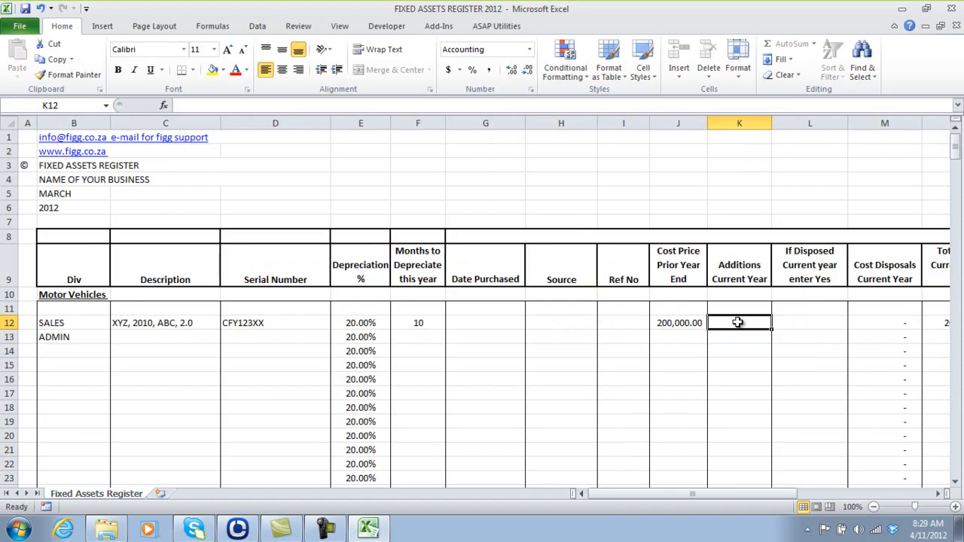
text(200000)
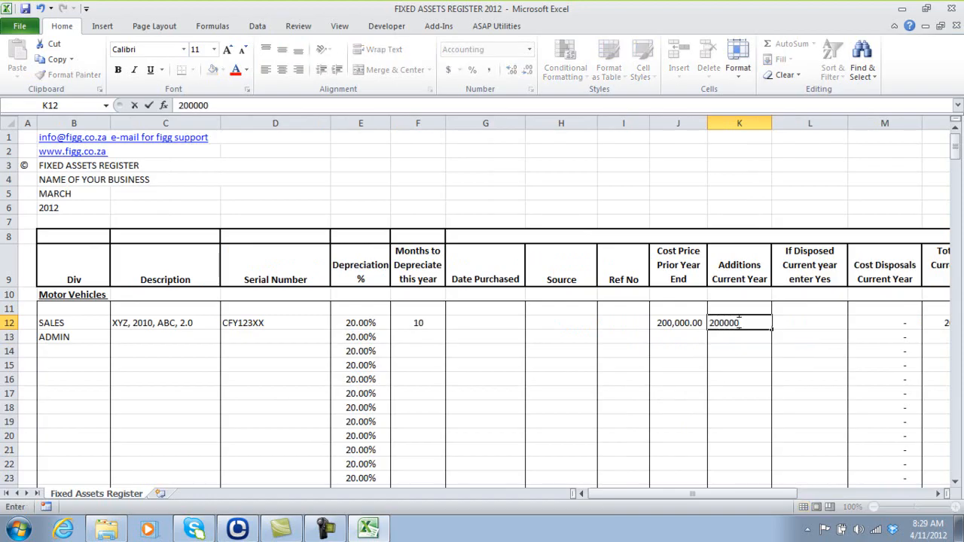
key(ctrl+Return)
key(Left)
key(Delete)
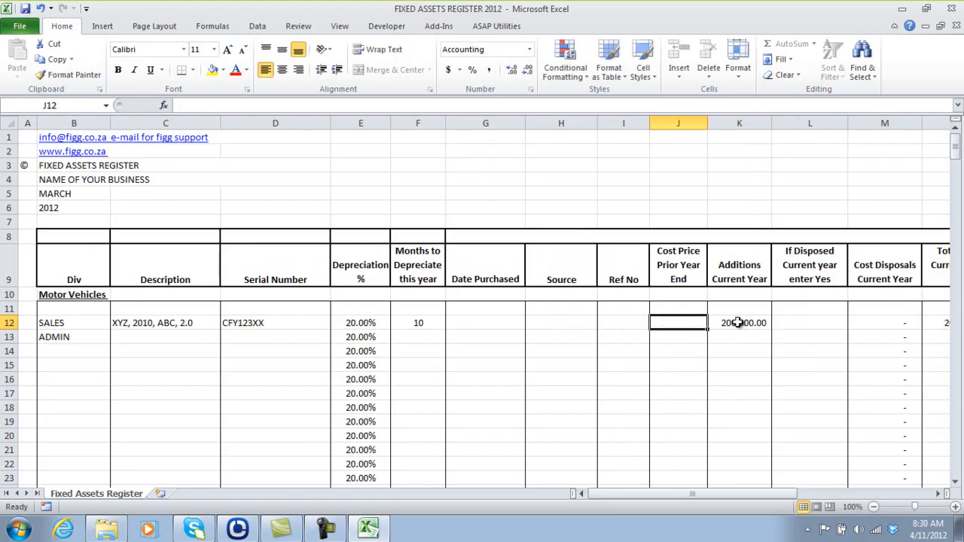
click(737, 322)
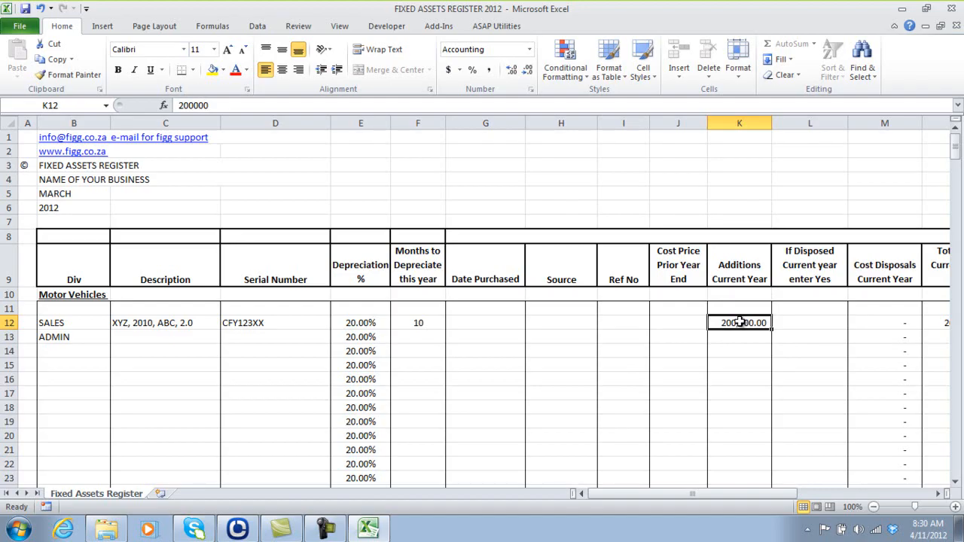
Mark the SALES vehicle as disposed in the current year by entering YES in cell L12
click(807, 323)
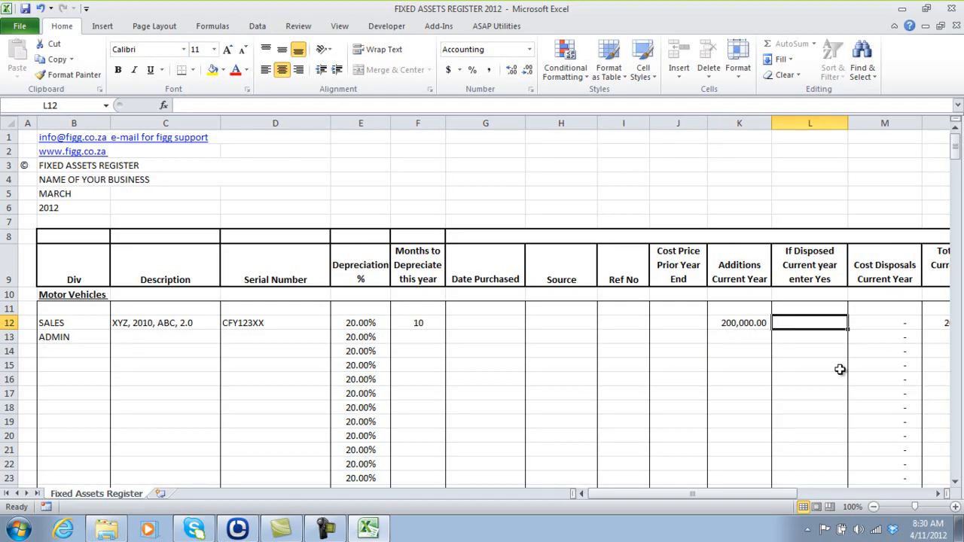
text(YES)
key(Return)
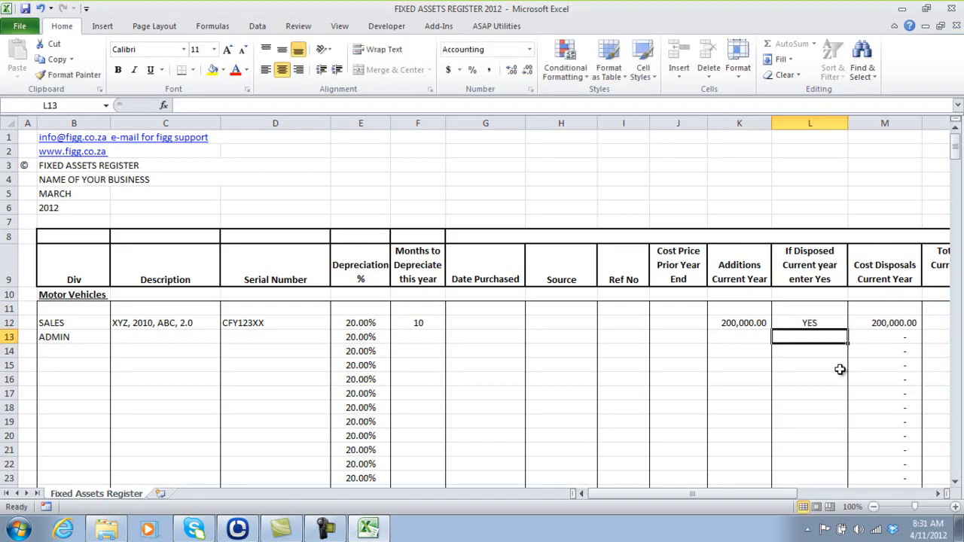
Review the SALES vehicle's disposal cost, accumulated depreciation, book value and profit or loss columns across row 12
key(Up)
key(Right)
key(Right)
key(Right)
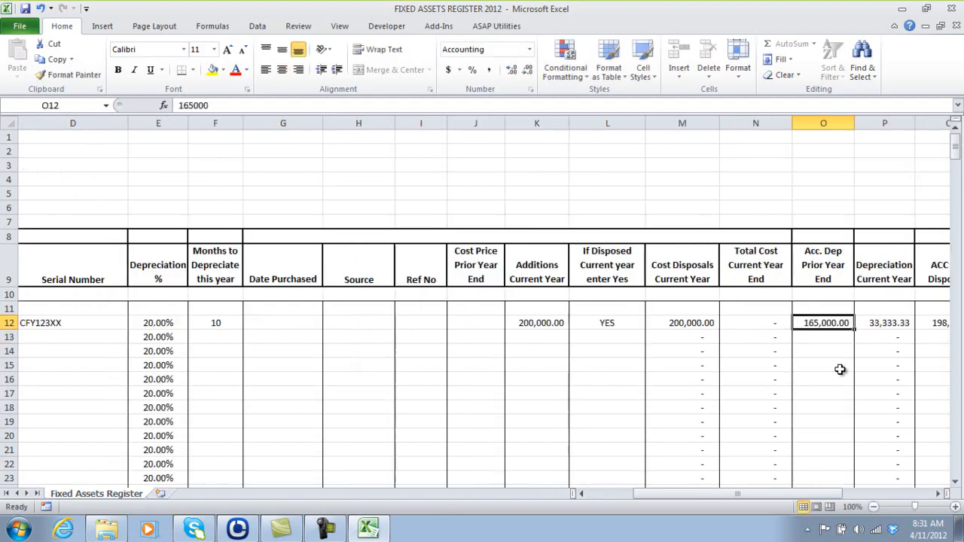
key(Right)
key(Right)
key(Right)
key(Right)
key(Right)
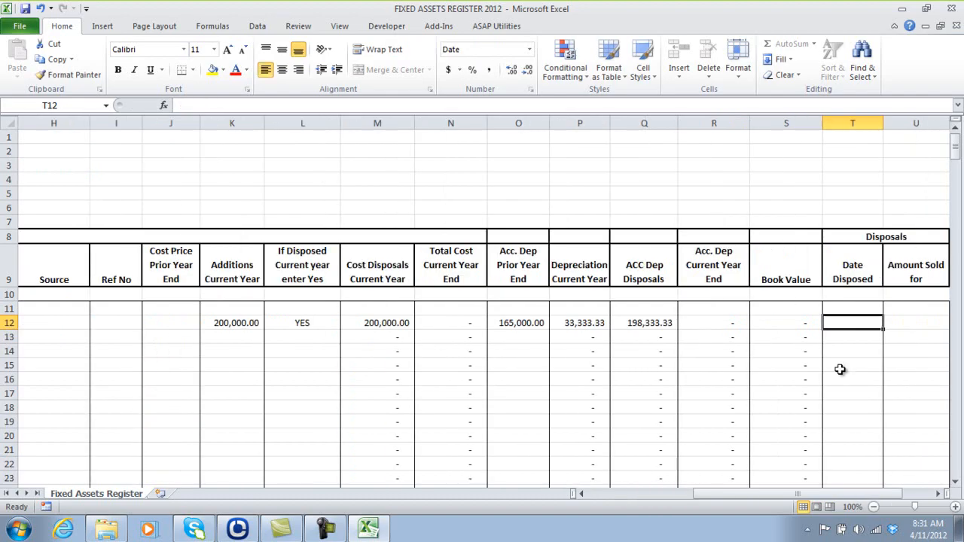
key(Left)
key(Left)
key(Left)
key(Left)
key(Left)
key(Left)
key(Left)
key(Left)
key(Right)
key(Right)
key(Right)
key(Right)
key(Right)
key(Right)
key(Right)
key(Right)
key(Right)
key(Right)
key(Right)
key(Left)
key(Left)
key(Left)
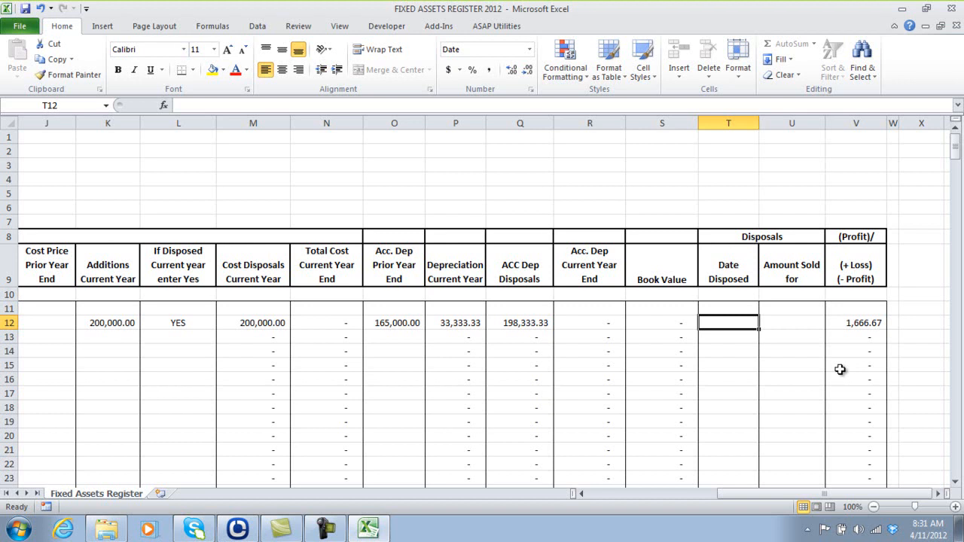
Enter 10000 as the amount the SALES vehicle was sold for, in cell U12, and check its profit or loss
key(Right)
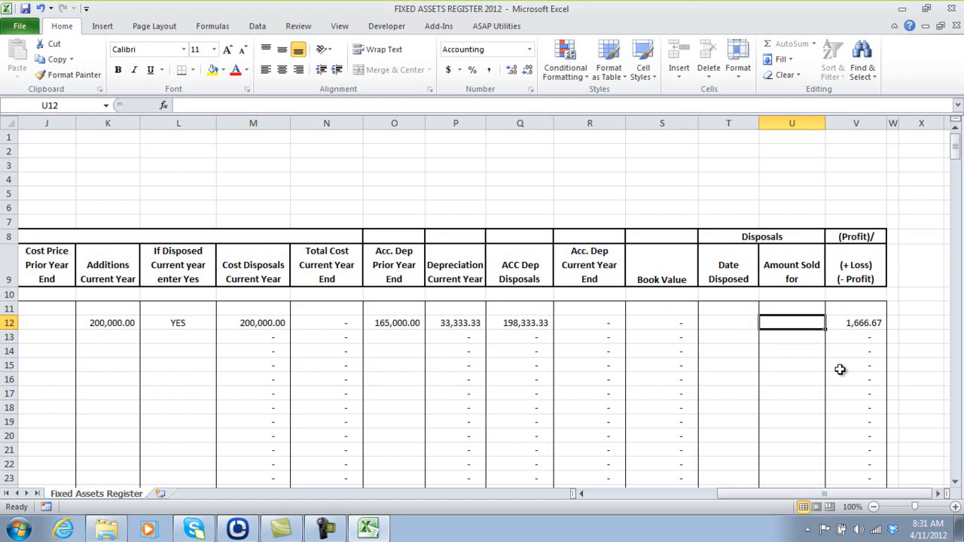
text(10000)
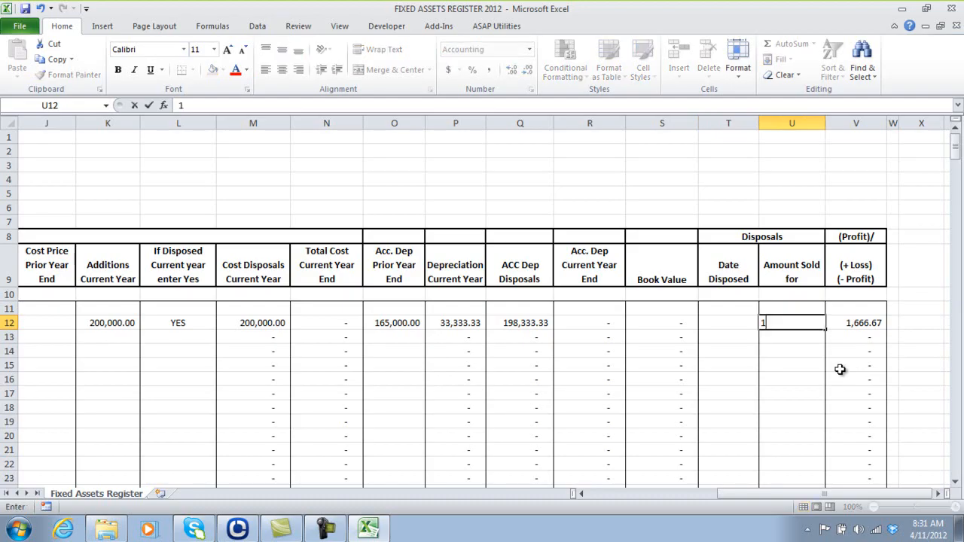
key(Return)
key(Up)
key(Right)
key(Right)
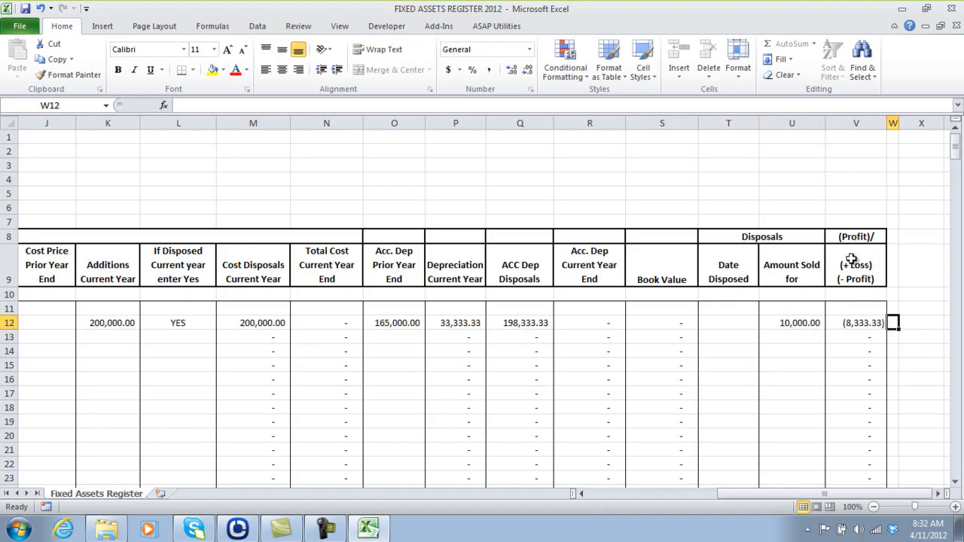
Clear the SALES vehicle's current-year disposal entry in cell L12
drag(812, 497, 724, 495)
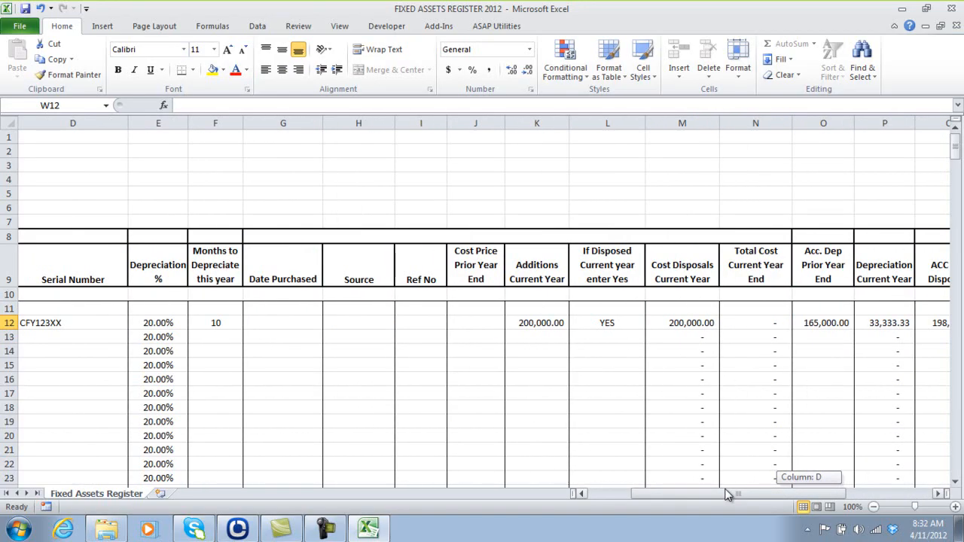
click(606, 320)
key(Delete)
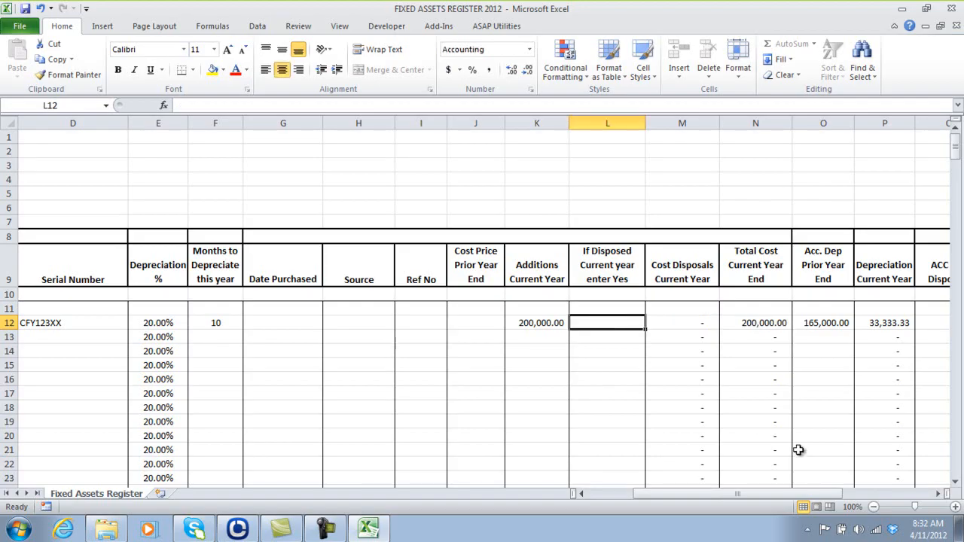
scroll(798, 450, left, 3)
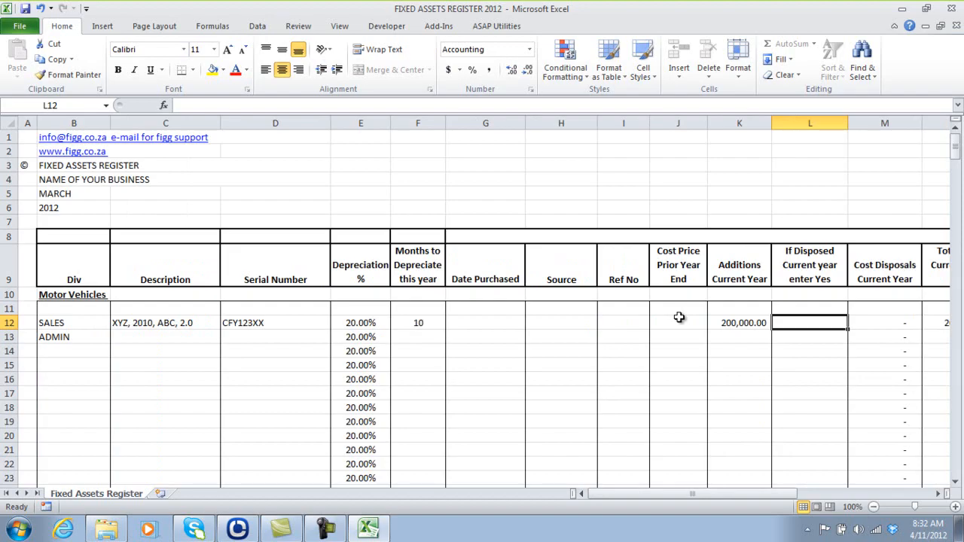
Examine the register's asset category sections, their subtotals and the overall TOTALS row, and return to the SALES vehicle's row
click(959, 439)
click(959, 439)
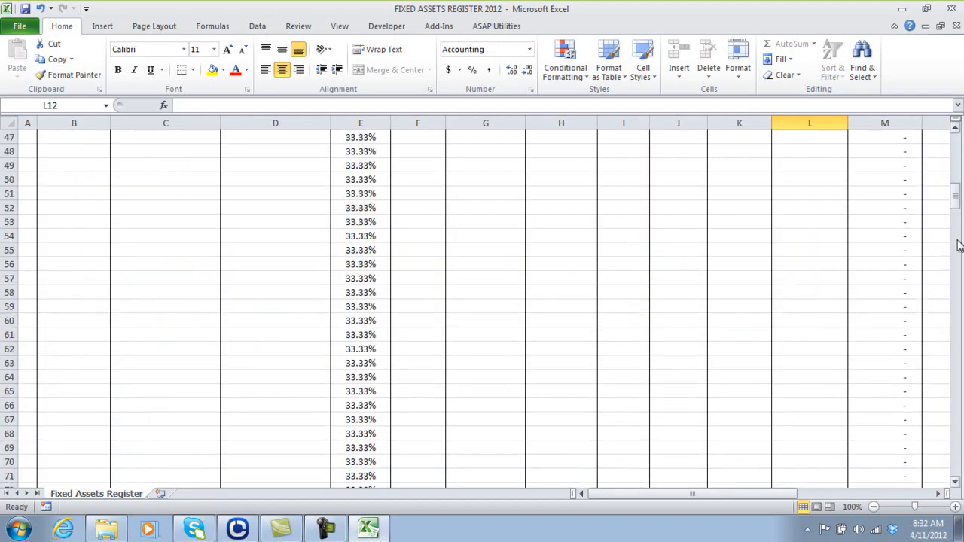
drag(958, 208, 957, 147)
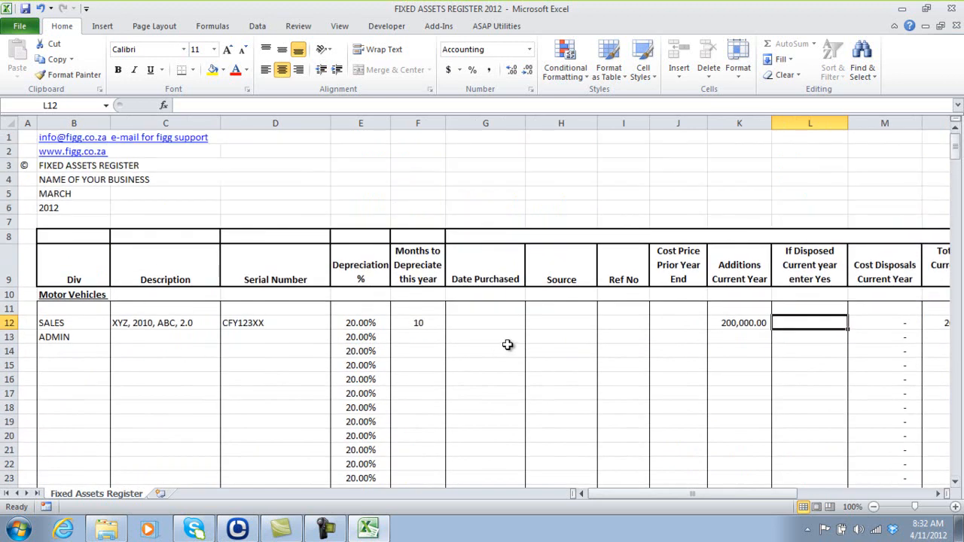
mouse_move(956, 146)
mouse_down()
mouse_move(956, 181)
mouse_move(957, 148)
mouse_up()
click(958, 470)
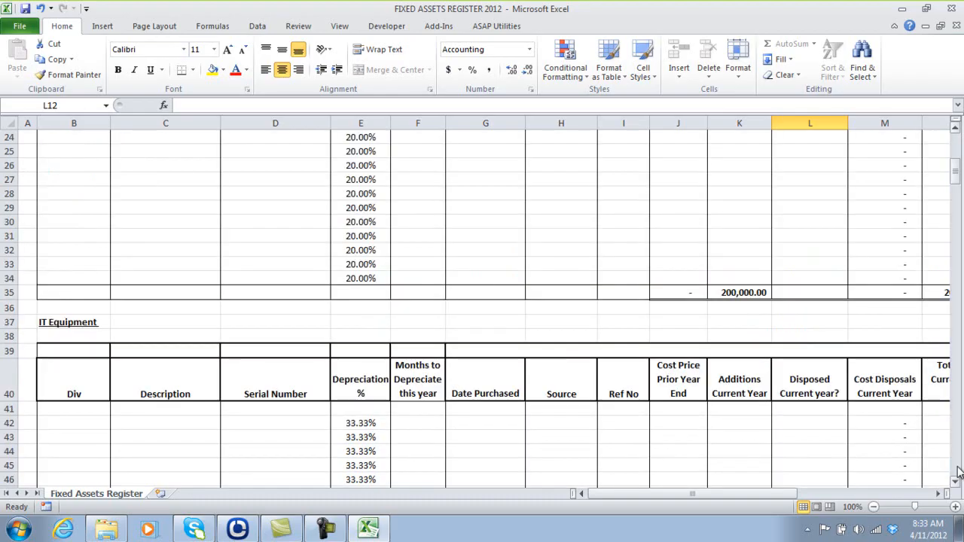
click(958, 450)
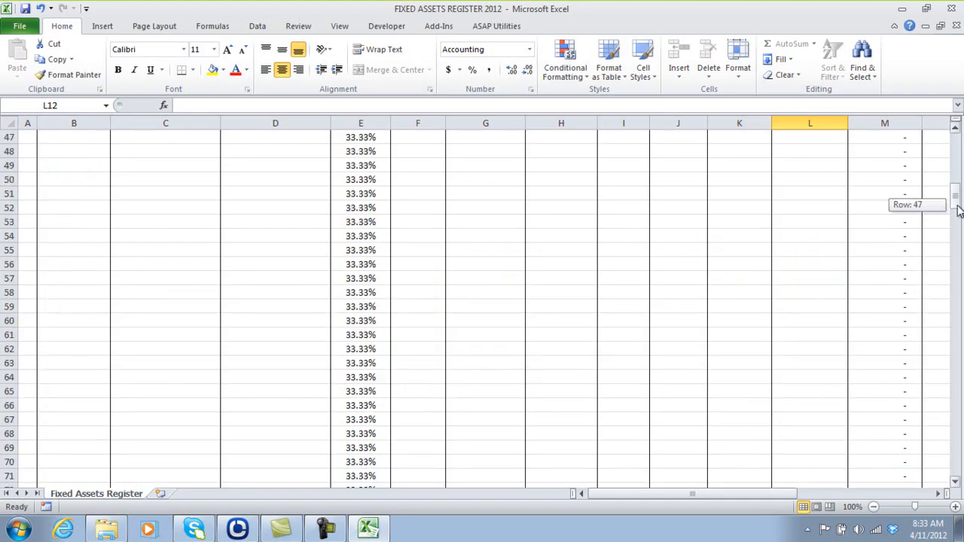
drag(957, 204, 958, 144)
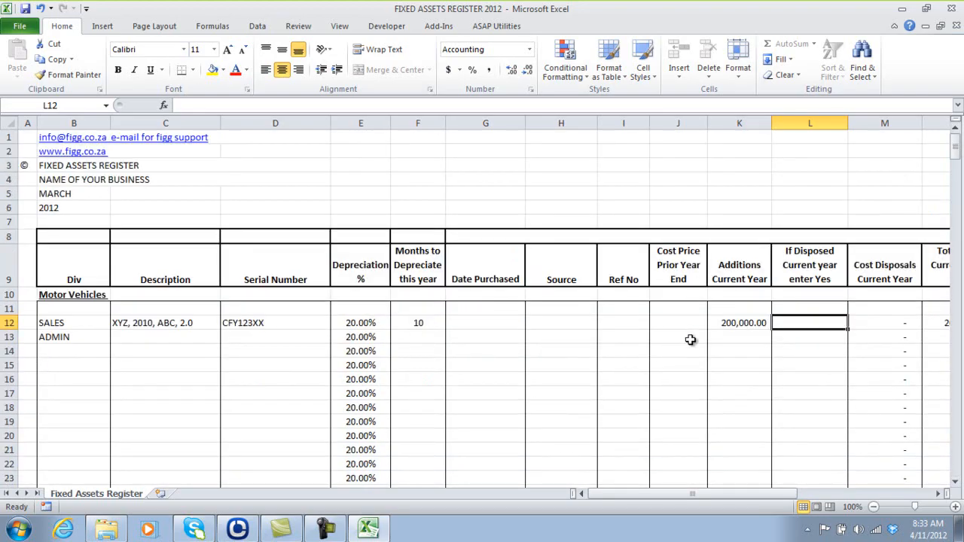
click(956, 446)
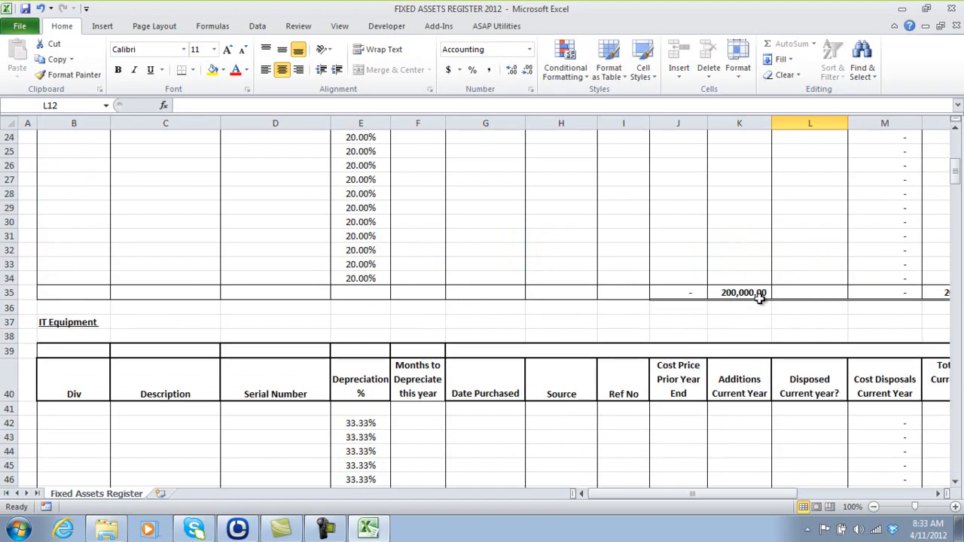
drag(957, 176, 955, 399)
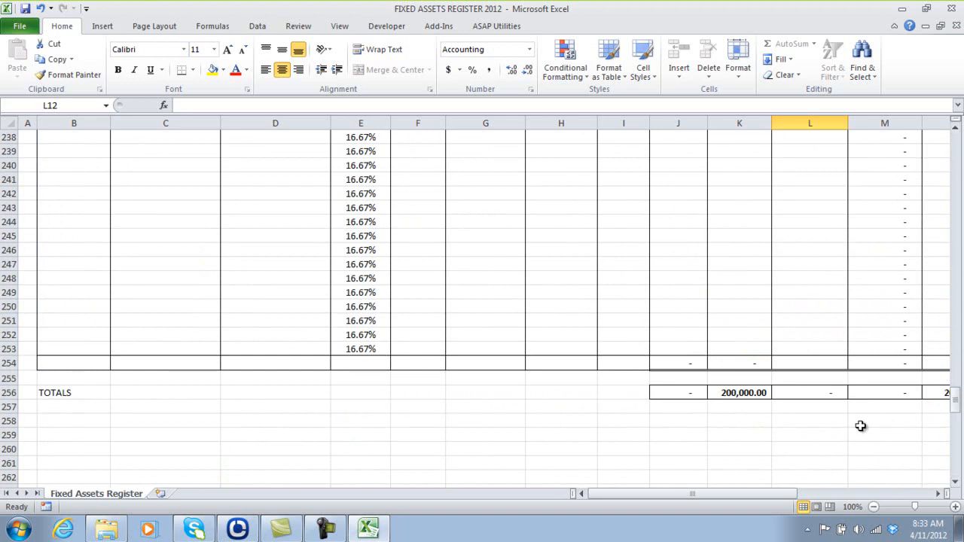
key(ctrl+BackSpace)
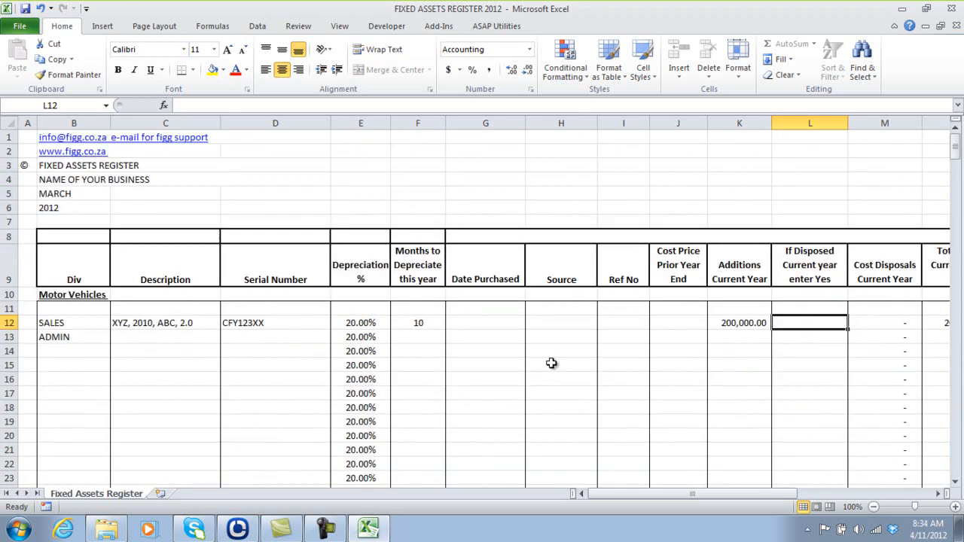